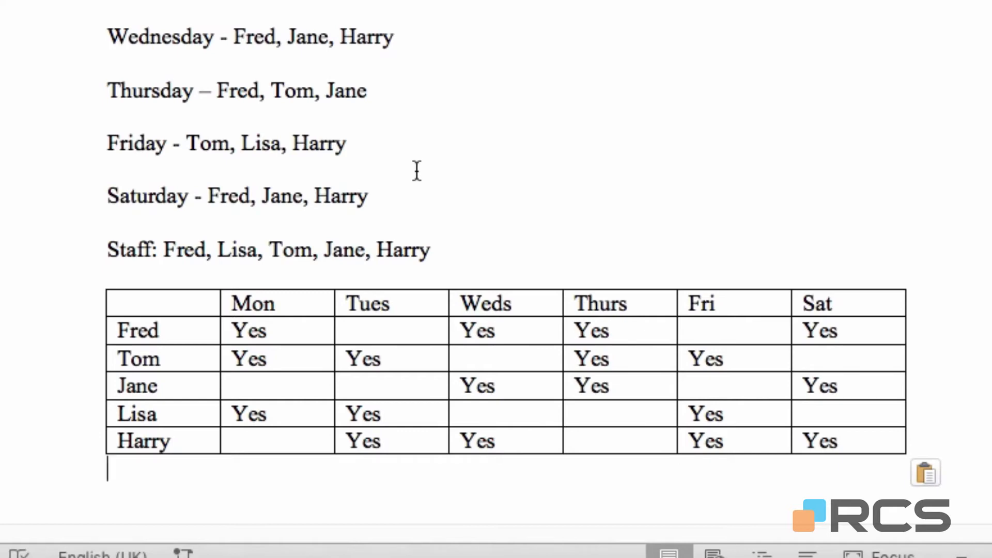
Undo the relocation of the staff rota table below the staff list.
{"action": "key", "text": "super+z"}
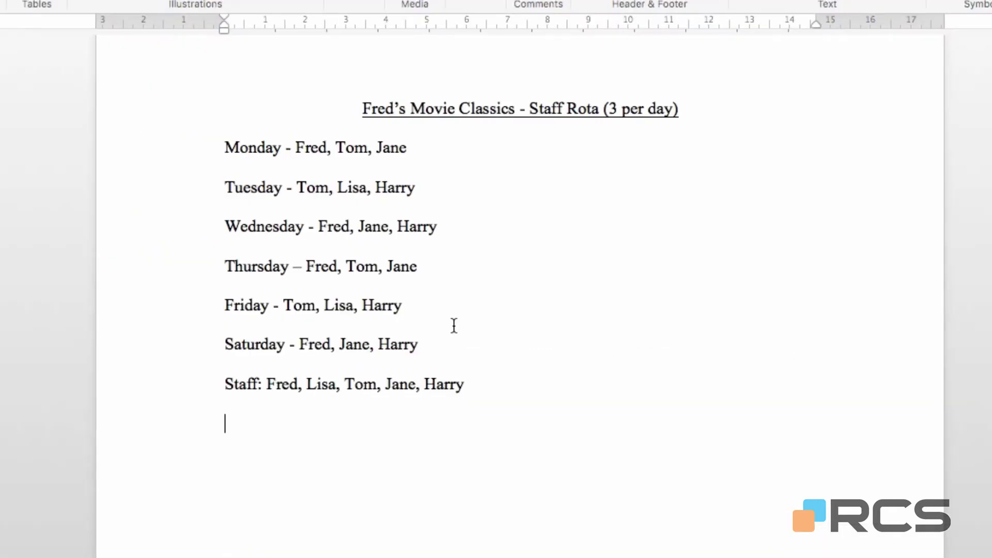
{"action": "key", "text": "super+z"}
{"action": "key", "text": "super+z"}
{"action": "key", "text": "super+z"}
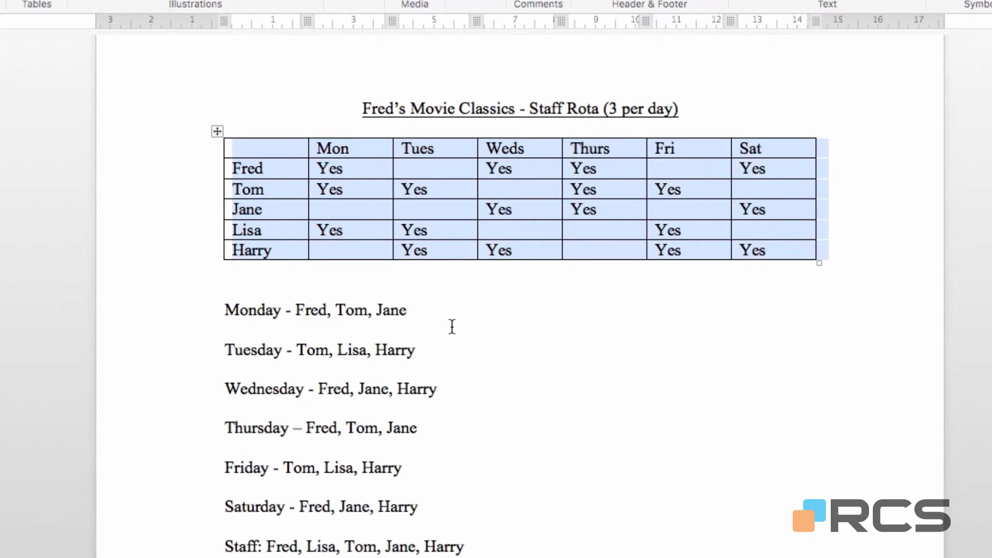
{"action": "key", "text": "Right"}
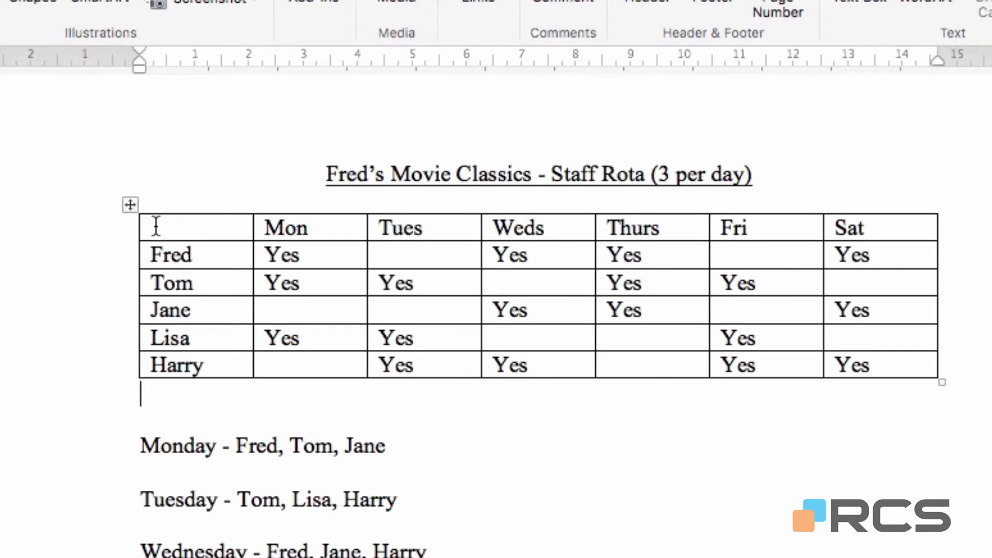
Clear the day headings from the rota table's first row and undo the deletion.
{"action": "left_click", "coordinate": [96, 231]}
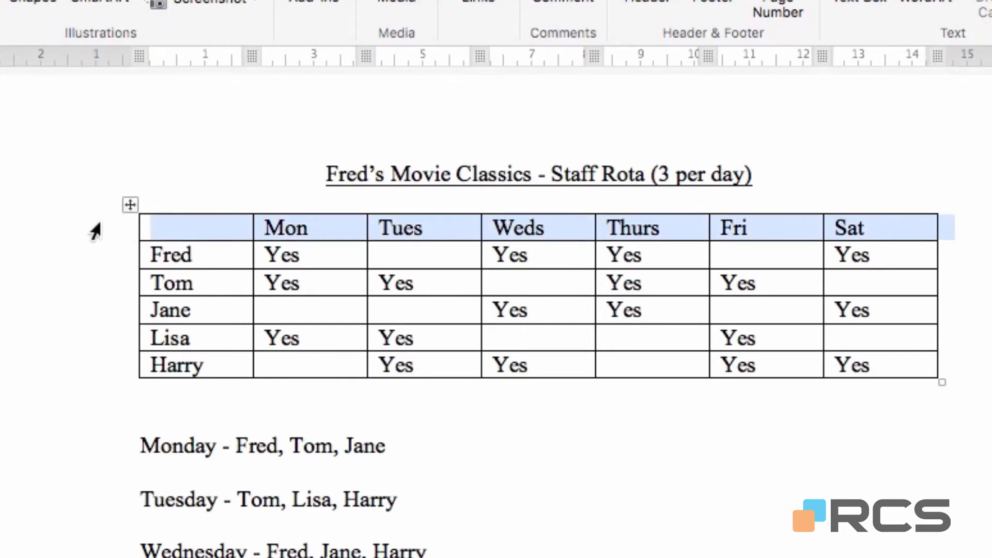
{"action": "key", "text": "Delete"}
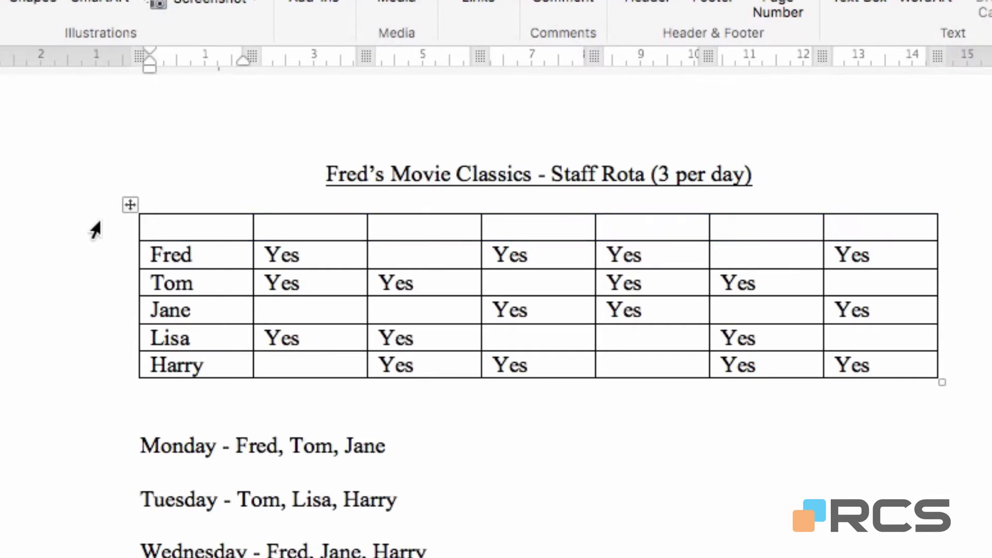
{"action": "key", "text": "super+z"}
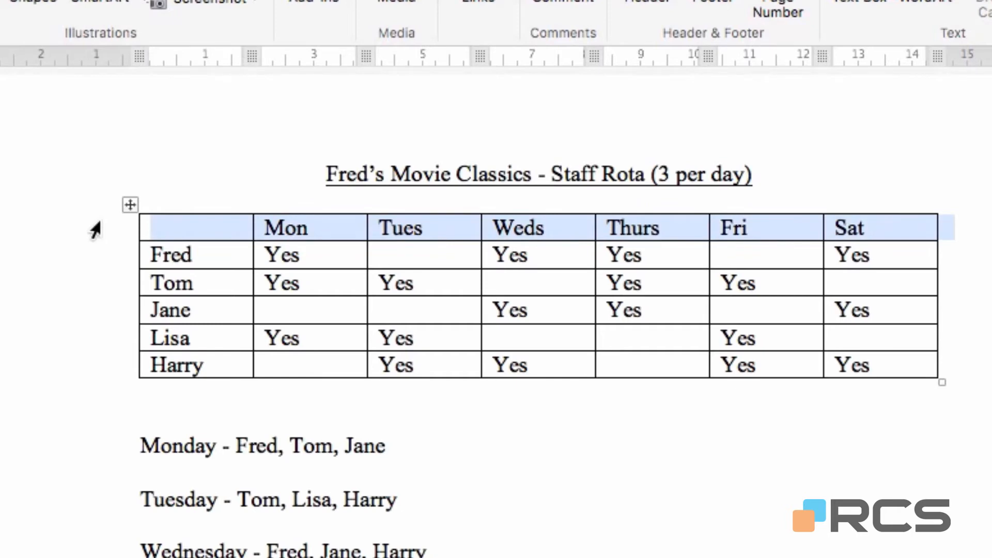
Clear the staff names from the rota table's first column and restore them.
{"action": "left_click", "coordinate": [196, 209]}
{"action": "key", "text": "super+c"}
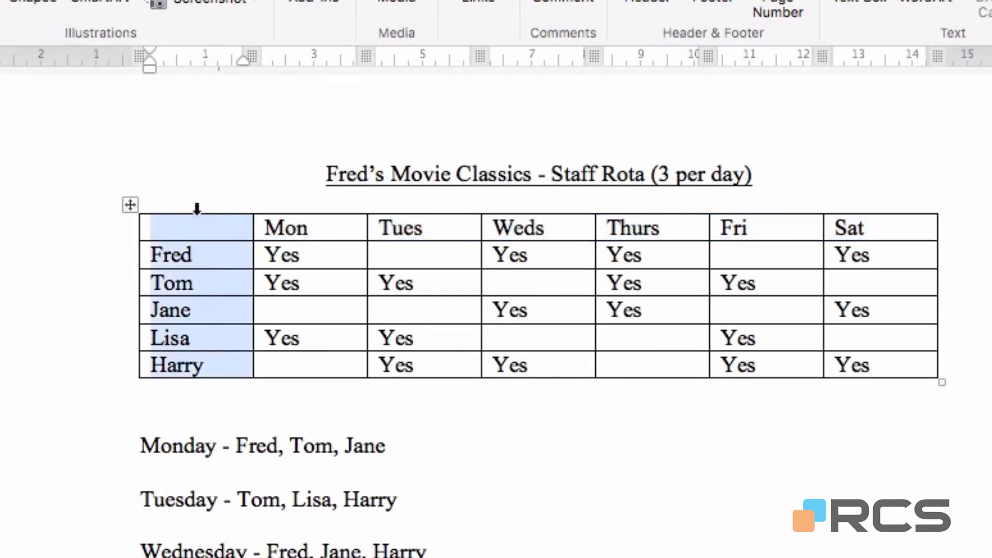
{"action": "key", "text": "Delete"}
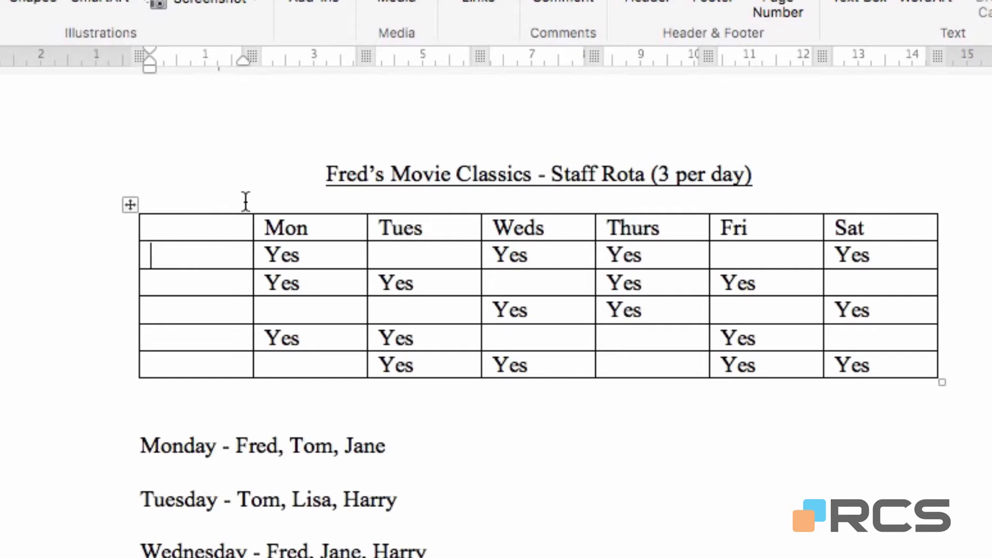
{"action": "key", "text": "super+v"}
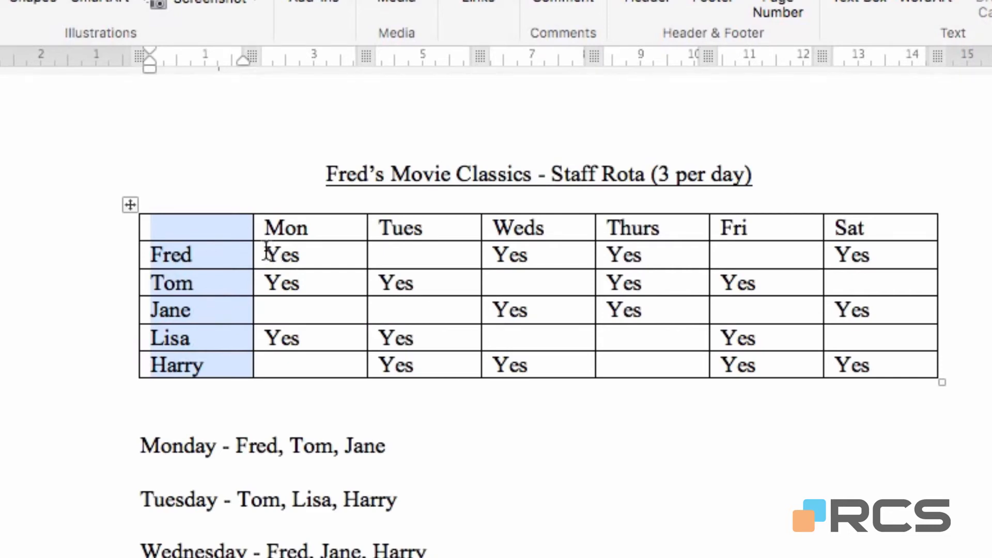
Clear all the Yes entries from the body of the rota table and undo the deletion.
{"action": "left_click_drag", "start_coordinate": [266, 254], "coordinate": [882, 366]}
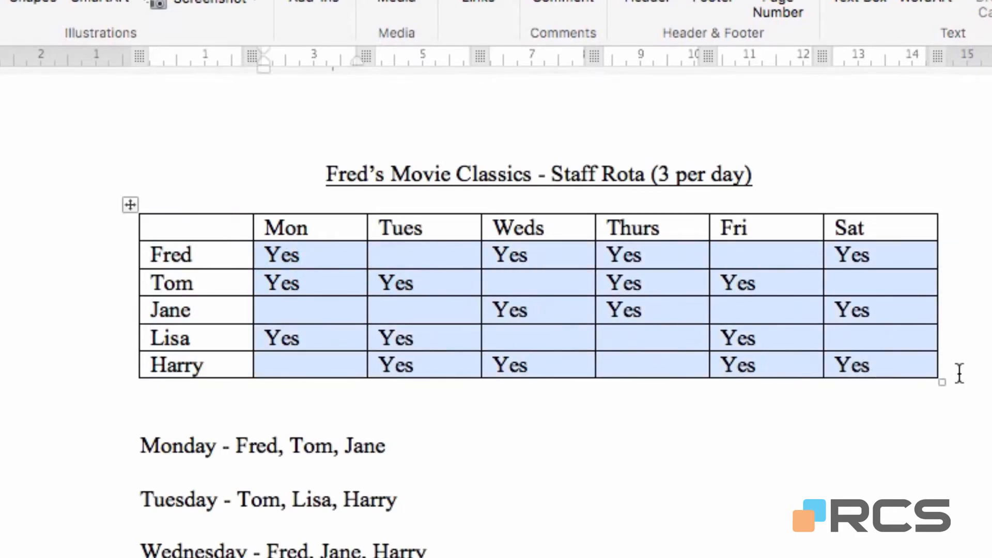
{"action": "key", "text": "Delete"}
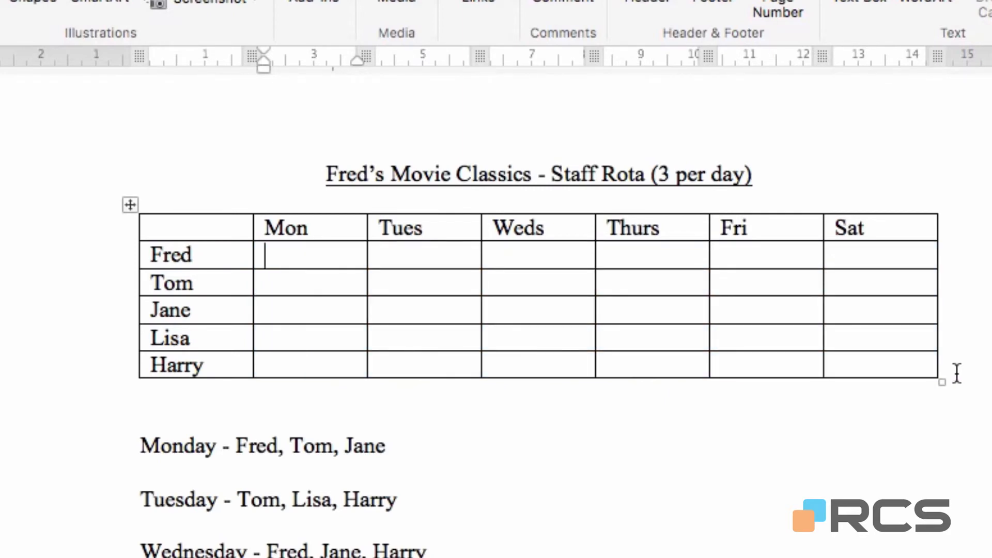
{"action": "key", "text": "super+z"}
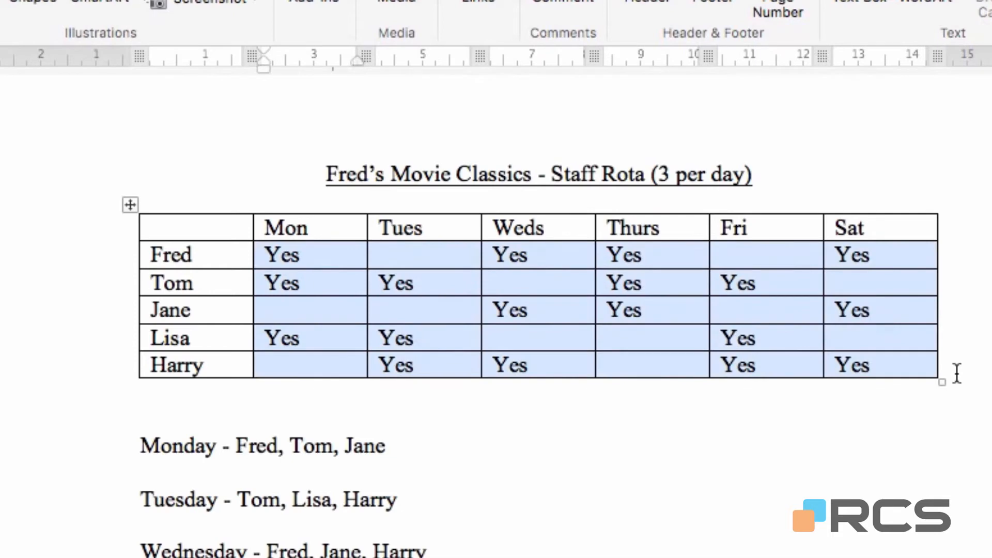
{"action": "key", "text": "Left"}
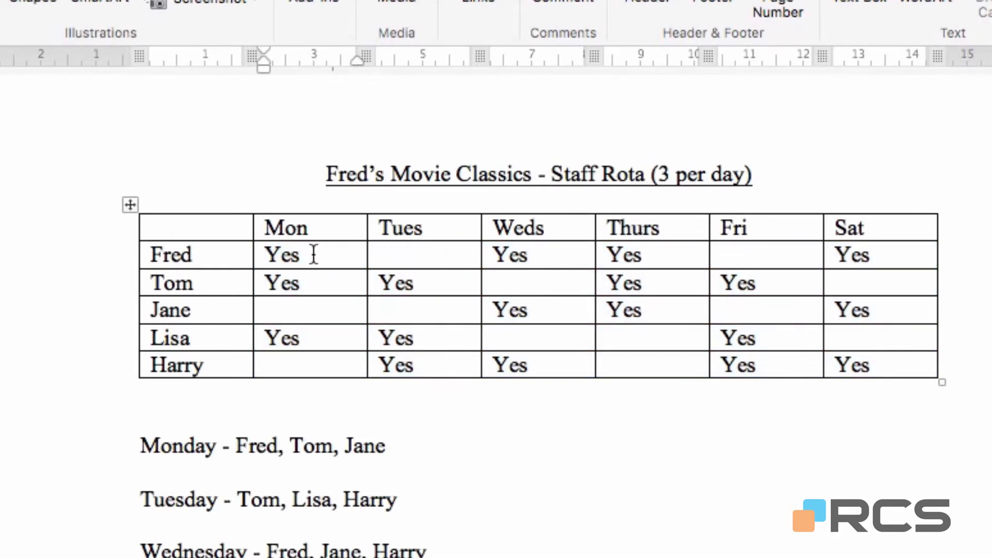
Clear the Mon cell of the first staff row and restore its Yes entry.
{"action": "left_click", "coordinate": [257, 257]}
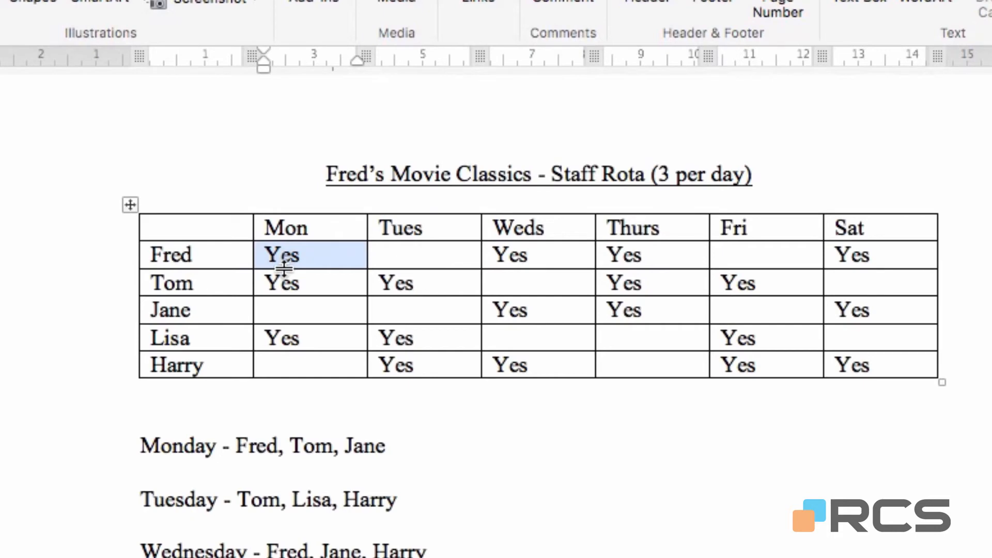
{"action": "key", "text": "BackSpace"}
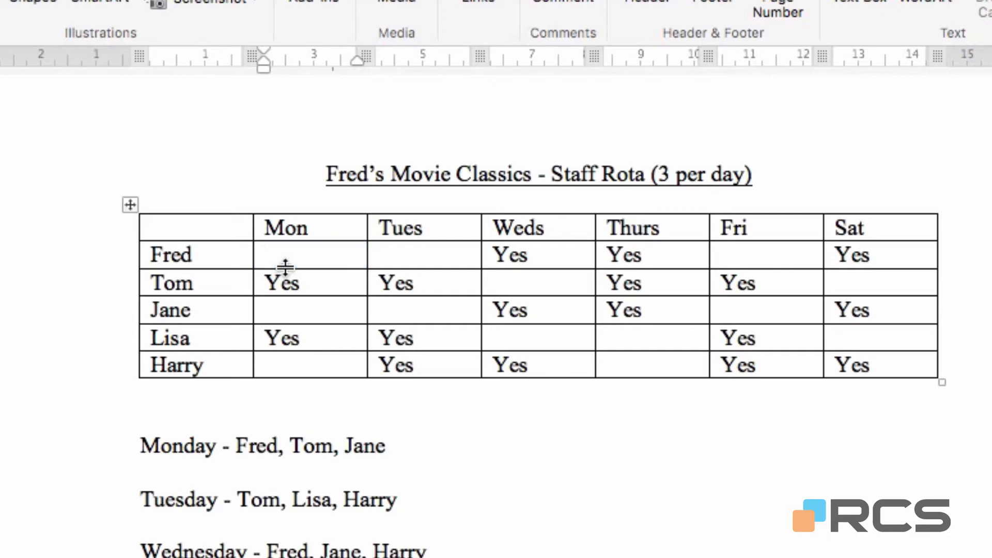
{"action": "type", "text": "Yes"}
{"action": "triple_click", "coordinate": [285, 267]}
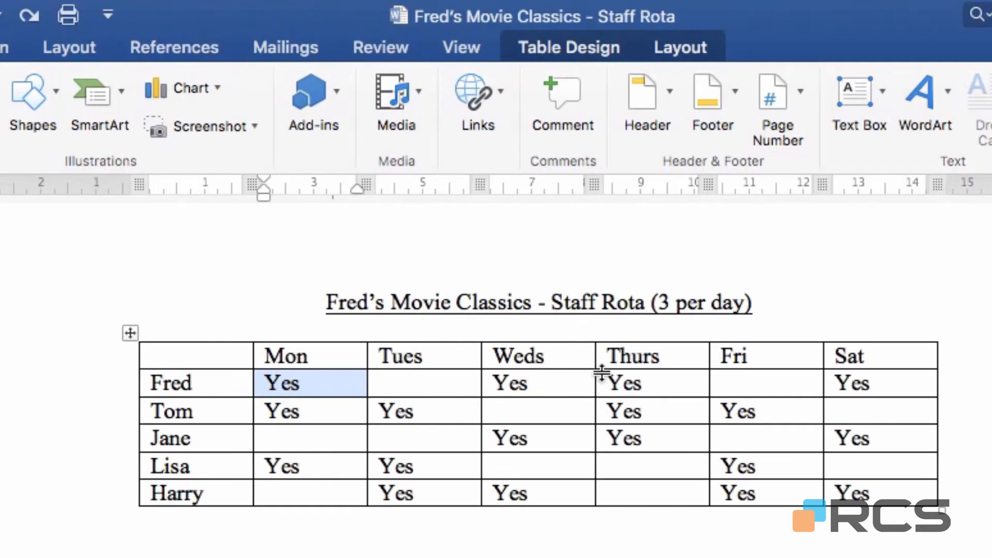
Delete the entire Thurs column from the rota table.
{"action": "left_click", "coordinate": [655, 334]}
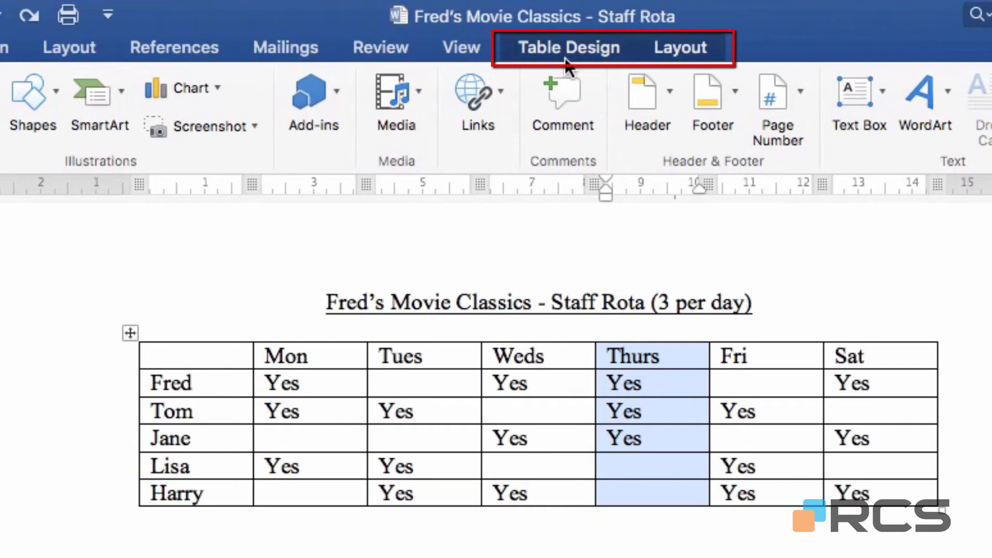
{"action": "left_click", "coordinate": [678, 52]}
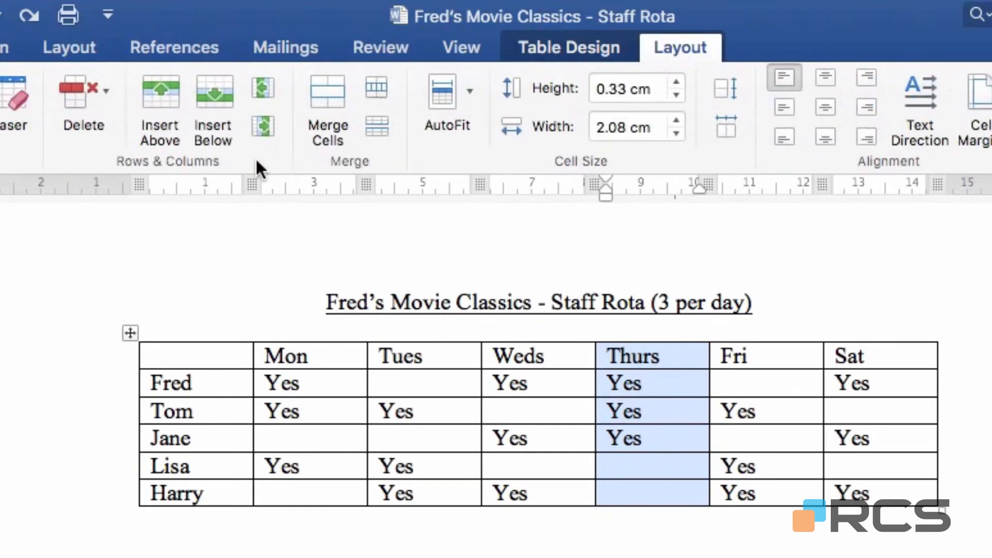
{"action": "left_click", "coordinate": [103, 88]}
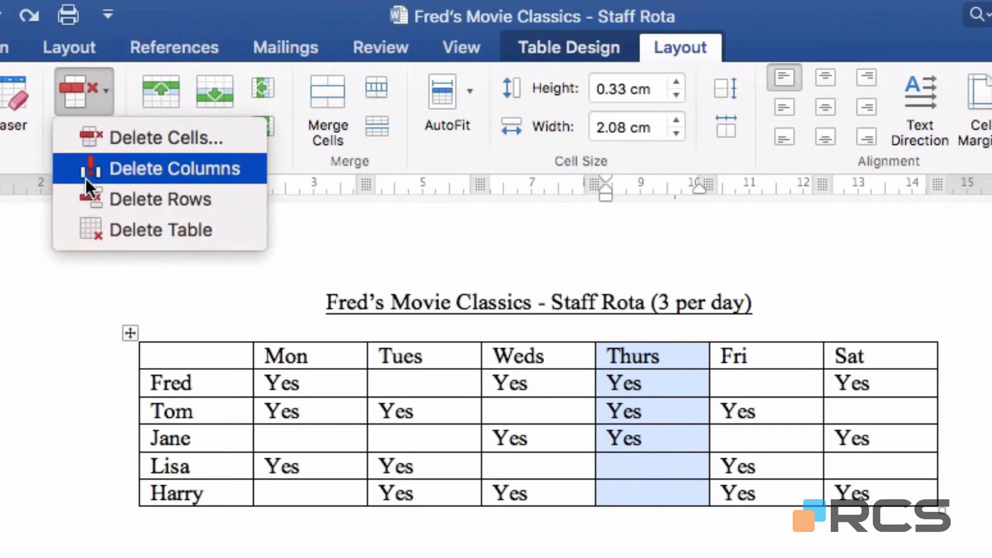
{"action": "left_click", "coordinate": [189, 164]}
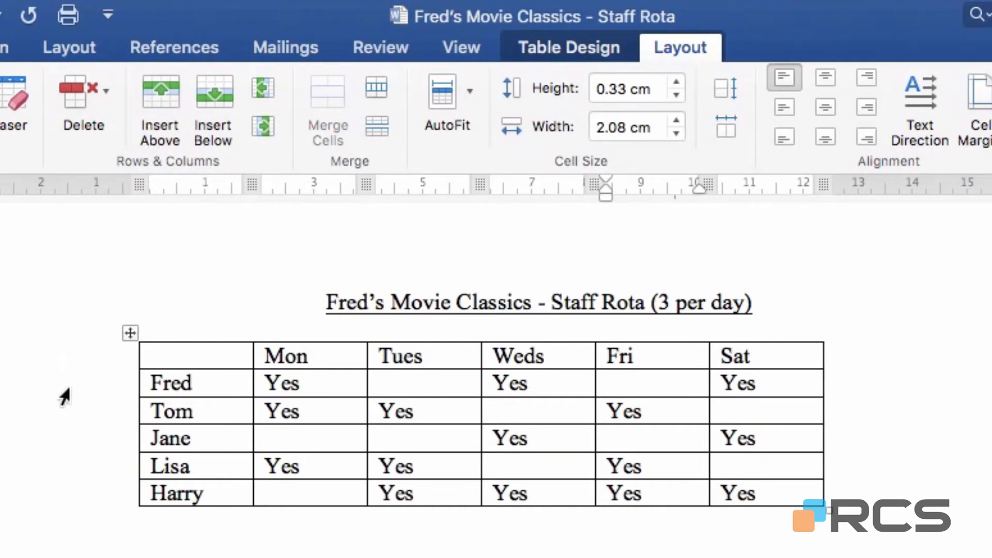
Delete the last staff row from the rota table.
{"action": "left_click", "coordinate": [99, 511]}
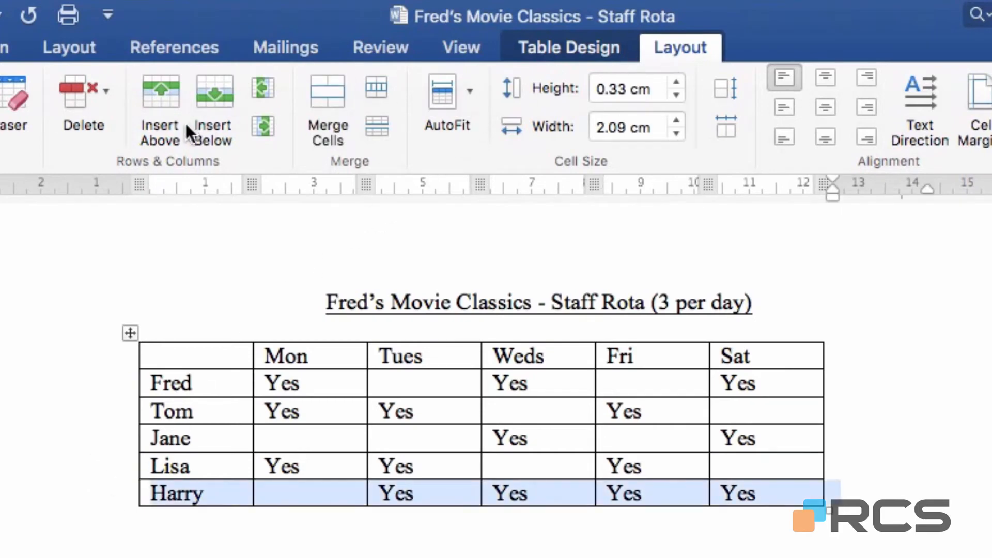
{"action": "left_click", "coordinate": [109, 93]}
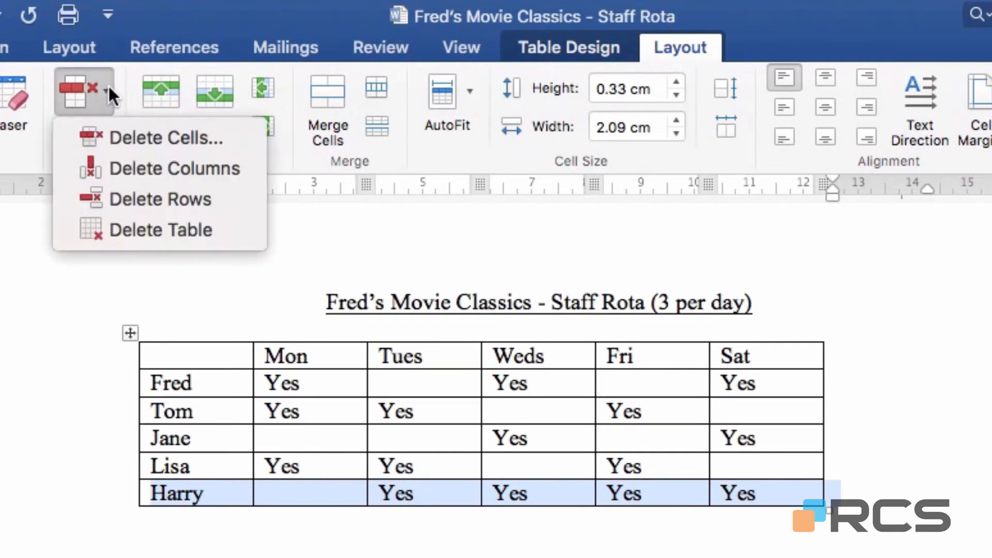
{"action": "left_click", "coordinate": [170, 198]}
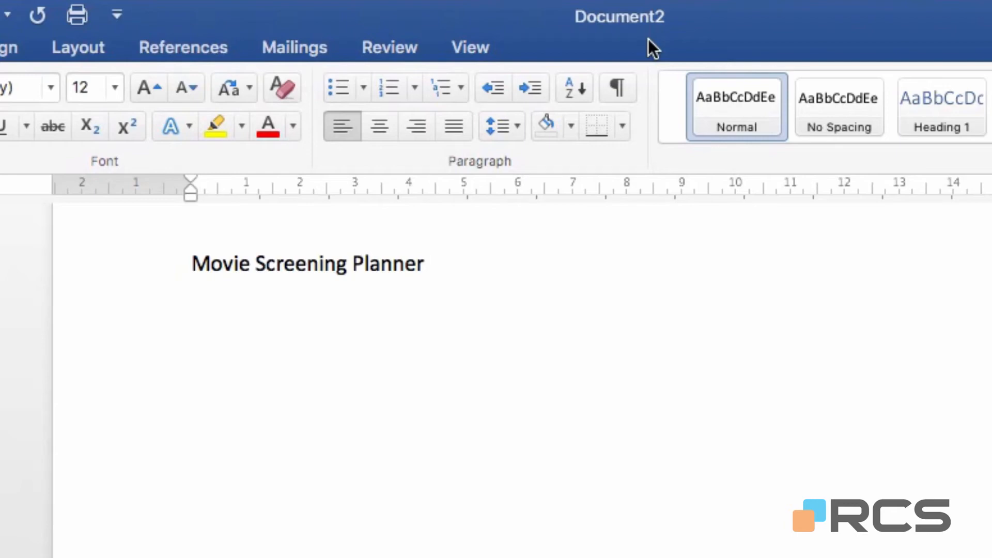
Start a new table two lines below the Movie Screening Planner title and set its number of columns to 4.
{"action": "key", "text": "Return"}
{"action": "key", "text": "Return"}
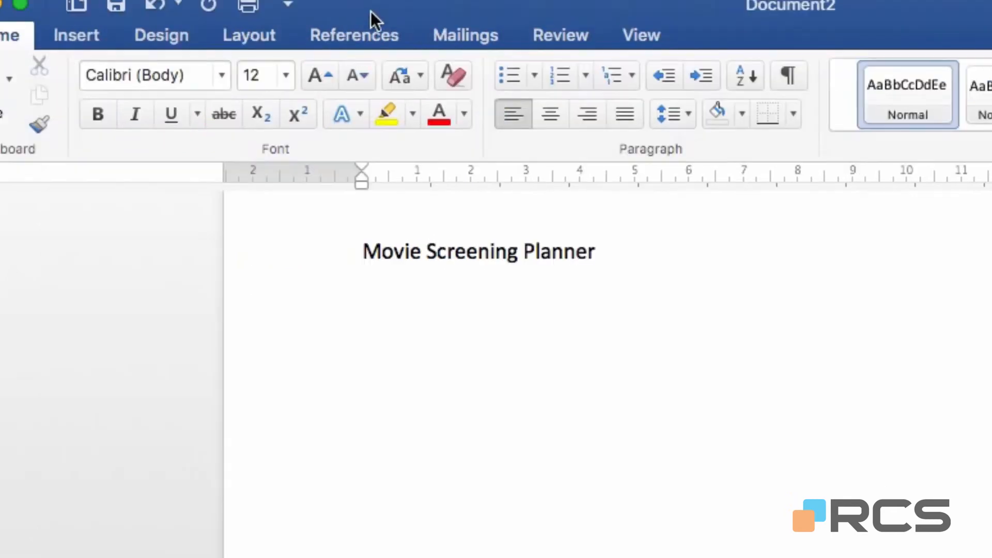
{"action": "left_click", "coordinate": [79, 37]}
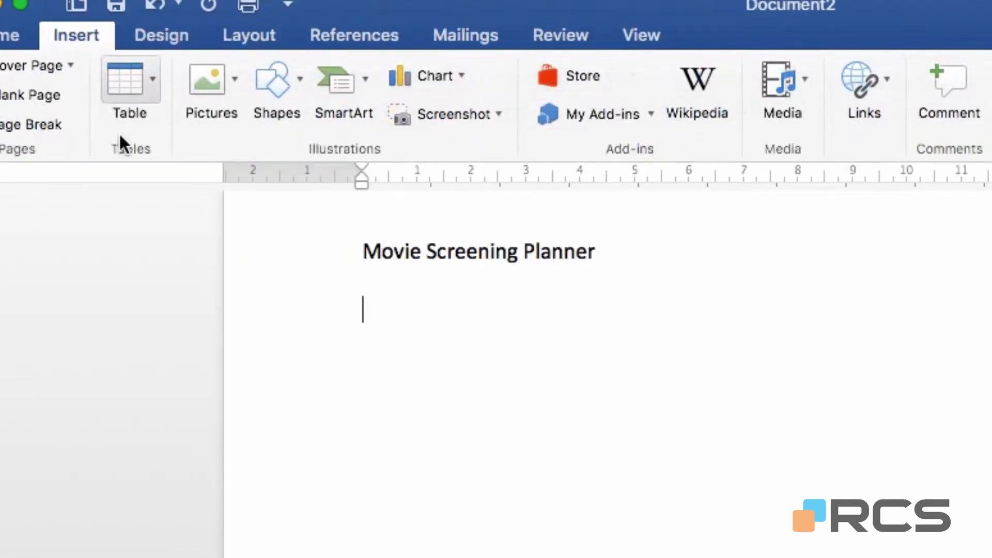
{"action": "left_click", "coordinate": [157, 88]}
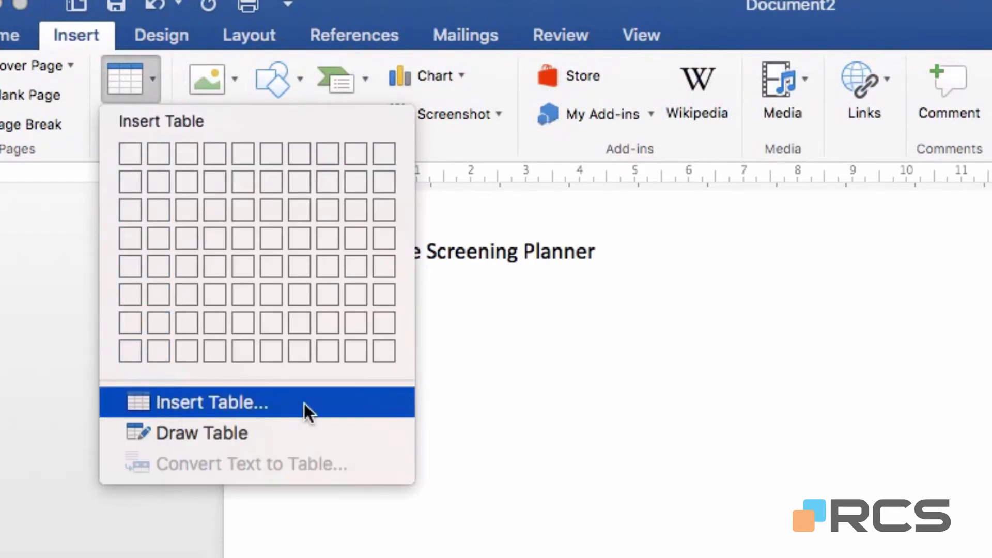
{"action": "left_click", "coordinate": [252, 406]}
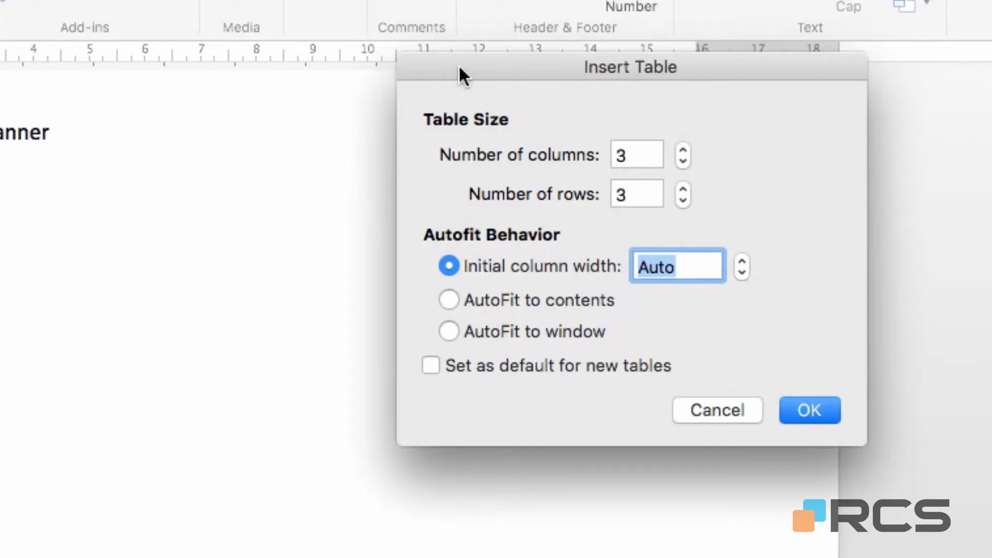
{"action": "left_click_drag", "start_coordinate": [459, 67], "coordinate": [392, 84]}
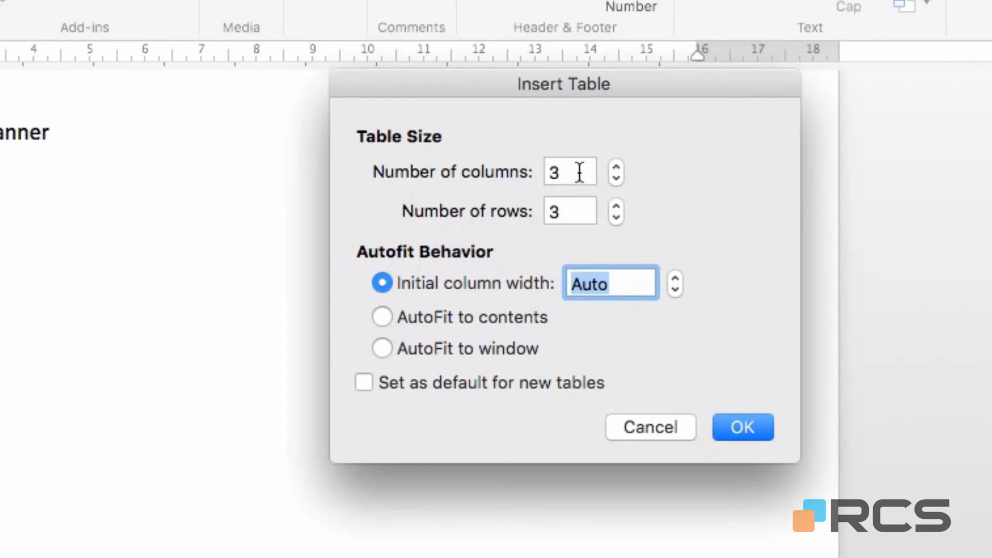
{"action": "key", "text": "Tab"}
{"action": "type", "text": "4"}
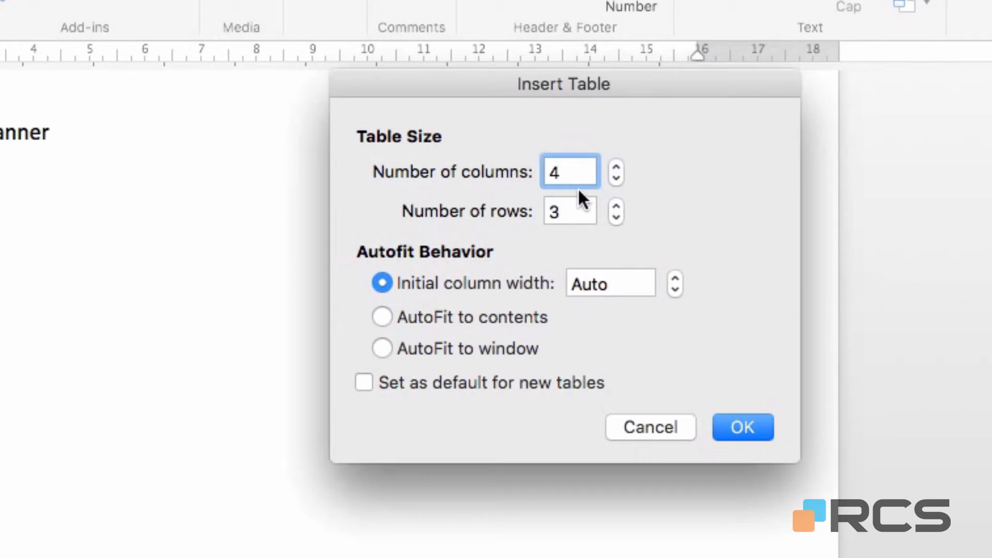
Try lower and higher column counts for the new table and return the number to 4.
{"action": "left_click", "coordinate": [616, 177]}
{"action": "left_click", "coordinate": [616, 177]}
{"action": "left_click", "coordinate": [618, 167]}
{"action": "left_click", "coordinate": [618, 166]}
{"action": "left_click", "coordinate": [618, 166]}
{"action": "left_click", "coordinate": [619, 167]}
{"action": "left_click", "coordinate": [620, 178]}
{"action": "left_click", "coordinate": [621, 179]}
Try an initial column width of up to 1 cm for the new table and return it to Auto.
{"action": "left_click", "coordinate": [676, 279]}
{"action": "left_click", "coordinate": [675, 279]}
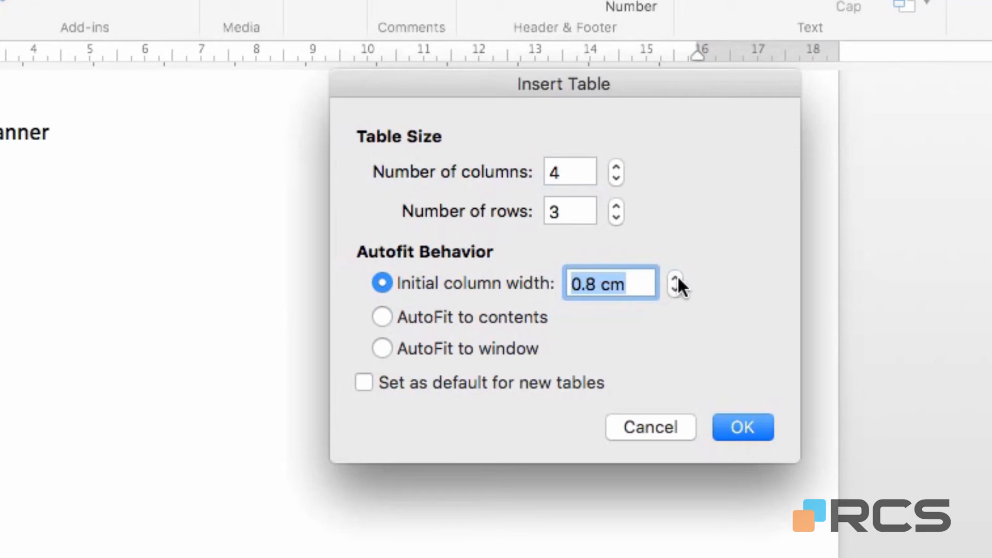
{"action": "left_click", "coordinate": [675, 279]}
{"action": "left_click", "coordinate": [675, 279]}
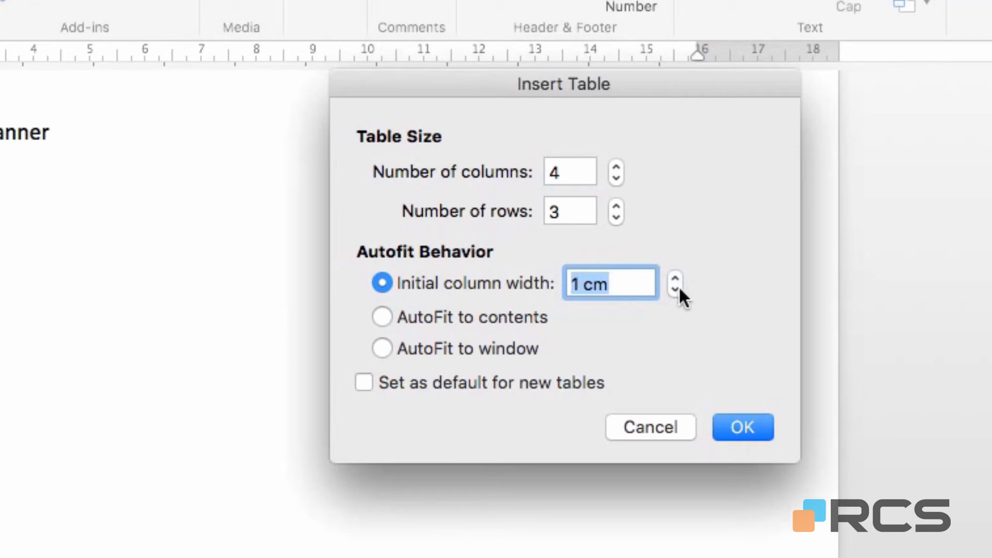
{"action": "left_click", "coordinate": [677, 288]}
{"action": "left_click", "coordinate": [676, 289]}
{"action": "left_click", "coordinate": [677, 288]}
{"action": "left_click", "coordinate": [676, 288]}
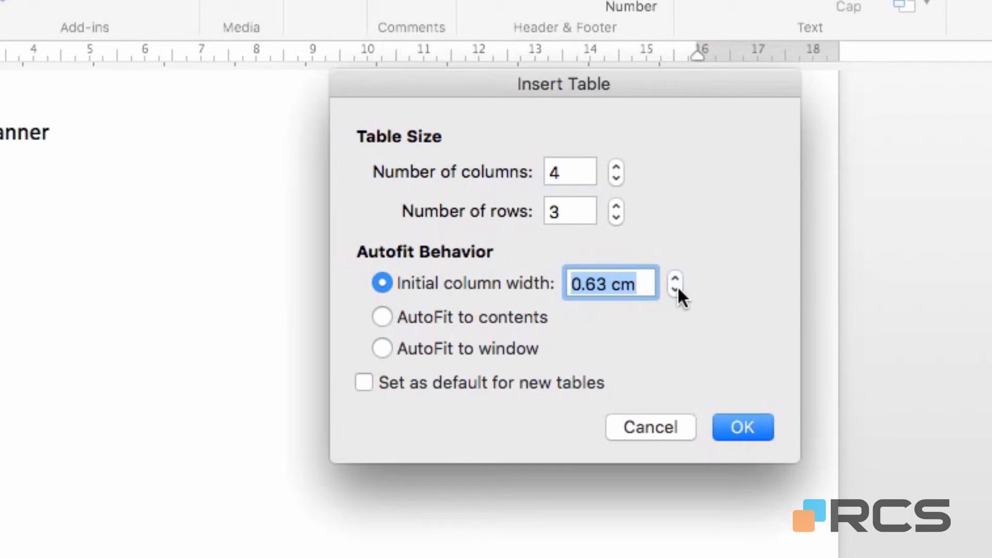
{"action": "left_click", "coordinate": [677, 288]}
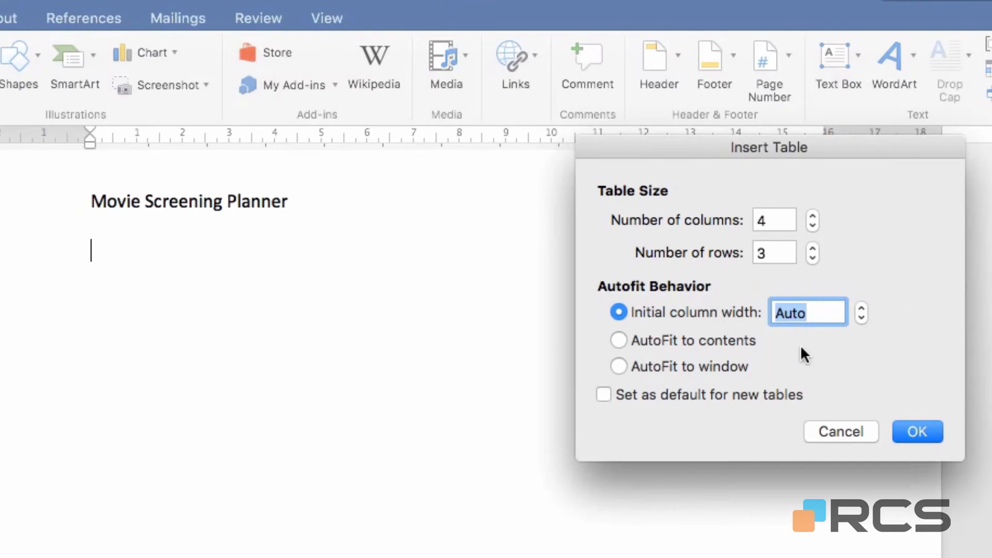
Create the table with 4 columns and 3 rows, head its columns NORTH, SOUTH and WEST, and enter Gone With The Wind in the second row's first cell.
{"action": "left_click", "coordinate": [916, 432]}
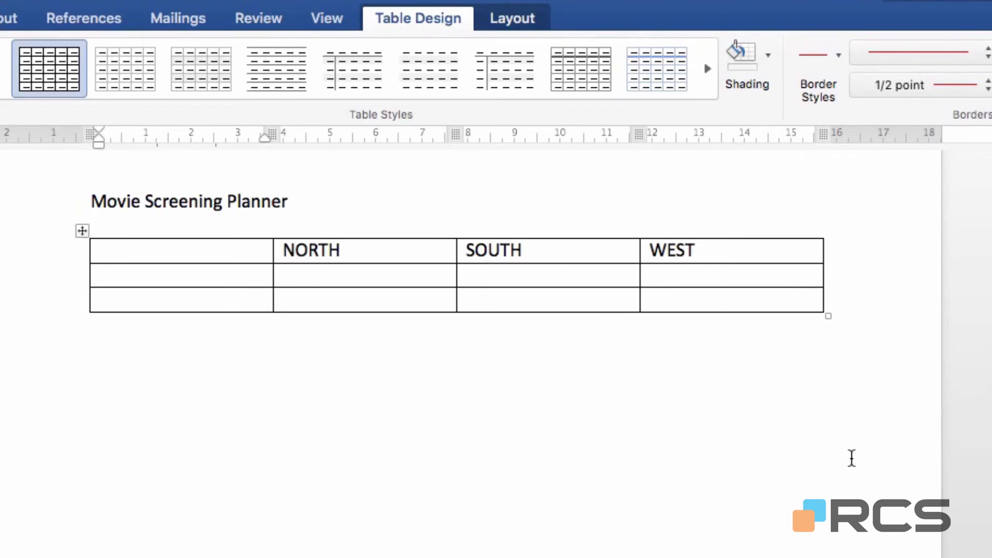
{"action": "type", "text": "Gone With The W"}
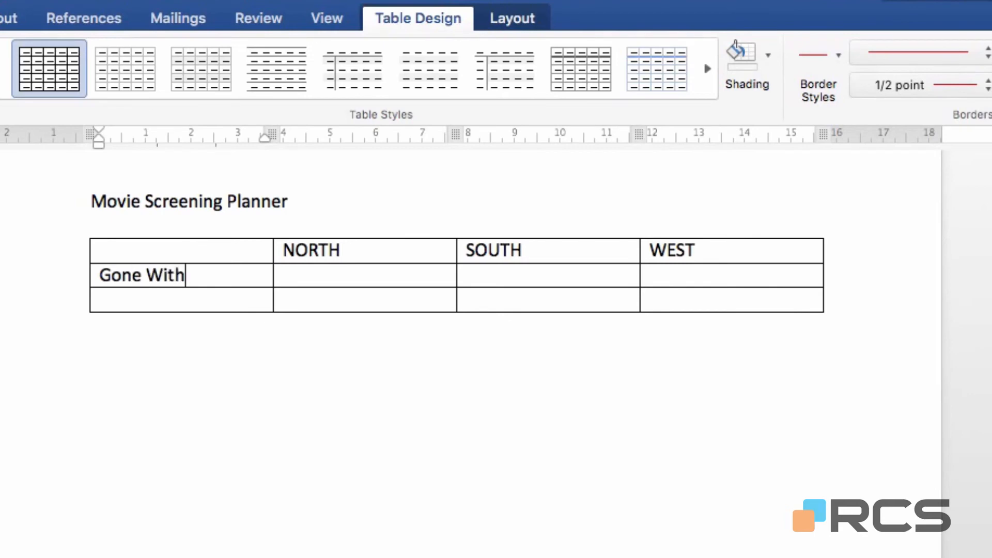
{"action": "type", "text": "ind"}
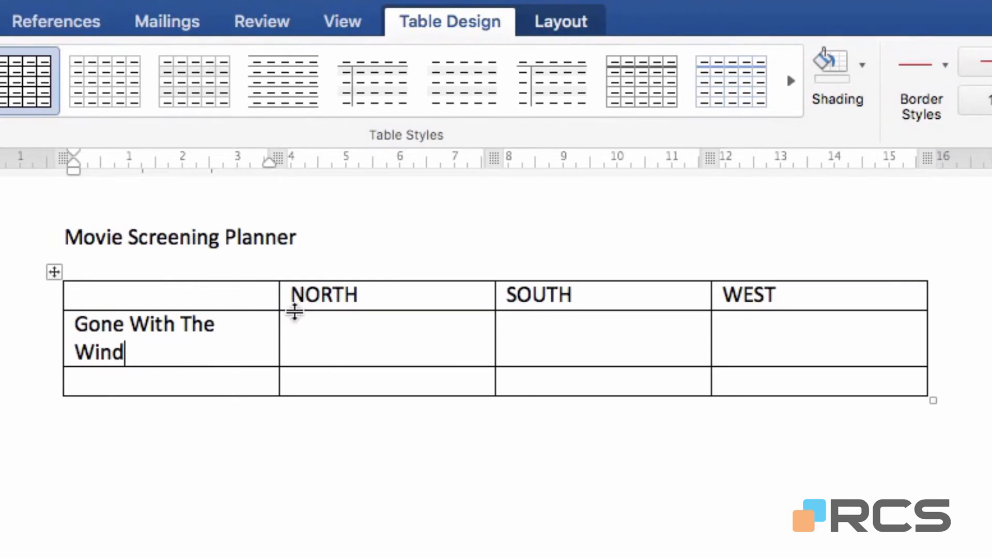
Try first-column widths between 3.8 and 4.2 cm, and autofit the column to the Gone With The Wind text.
{"action": "left_click", "coordinate": [566, 24]}
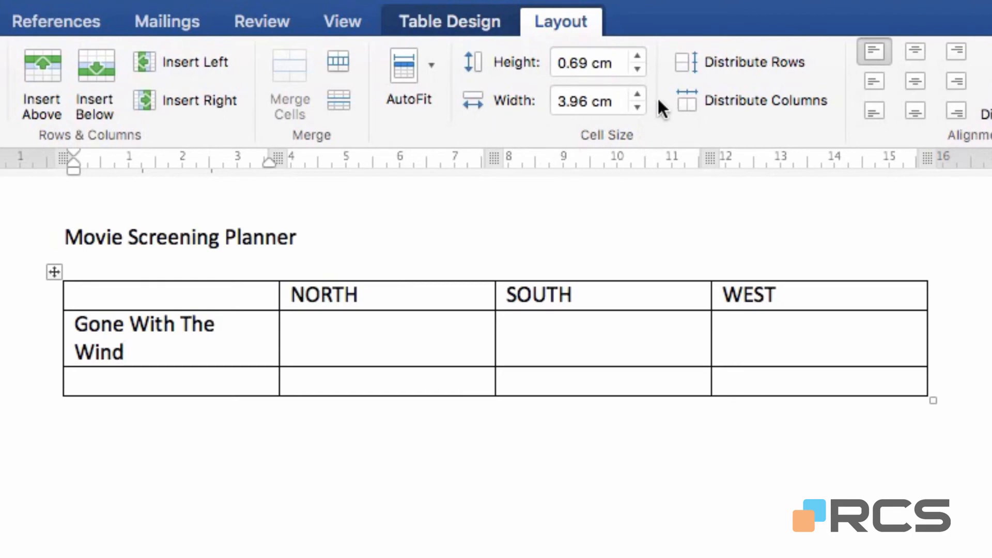
{"action": "left_click", "coordinate": [641, 91]}
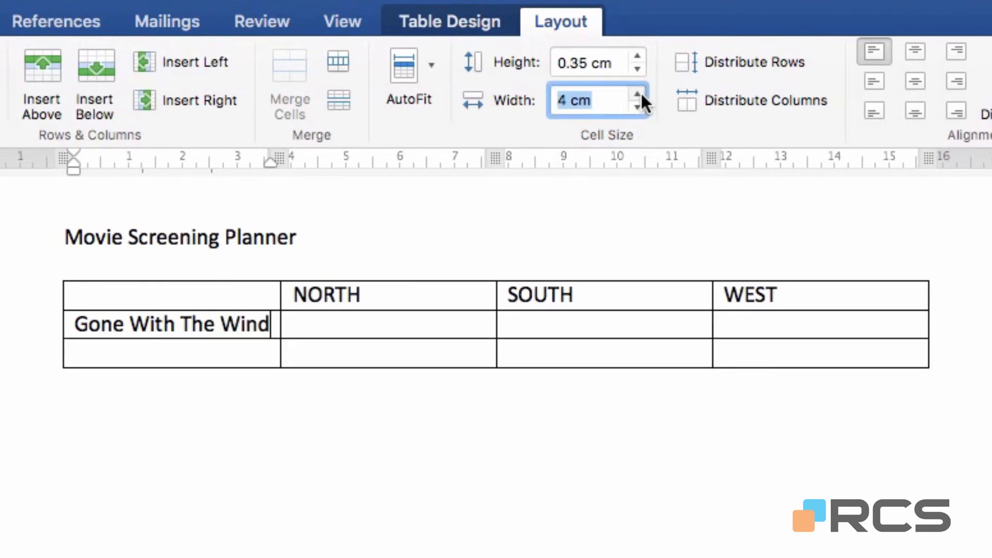
{"action": "left_click", "coordinate": [641, 92]}
{"action": "left_click", "coordinate": [641, 92]}
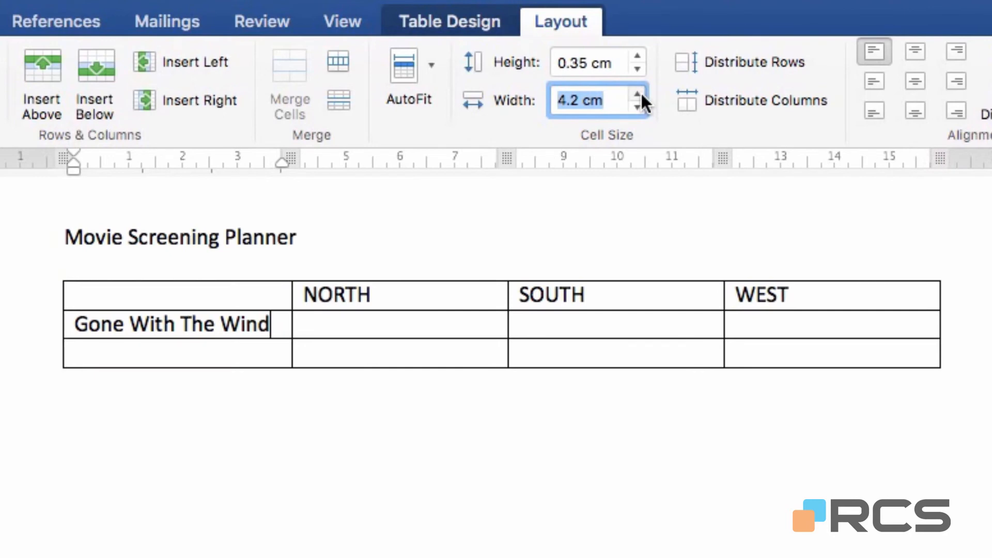
{"action": "left_click", "coordinate": [641, 107]}
{"action": "left_click", "coordinate": [641, 106]}
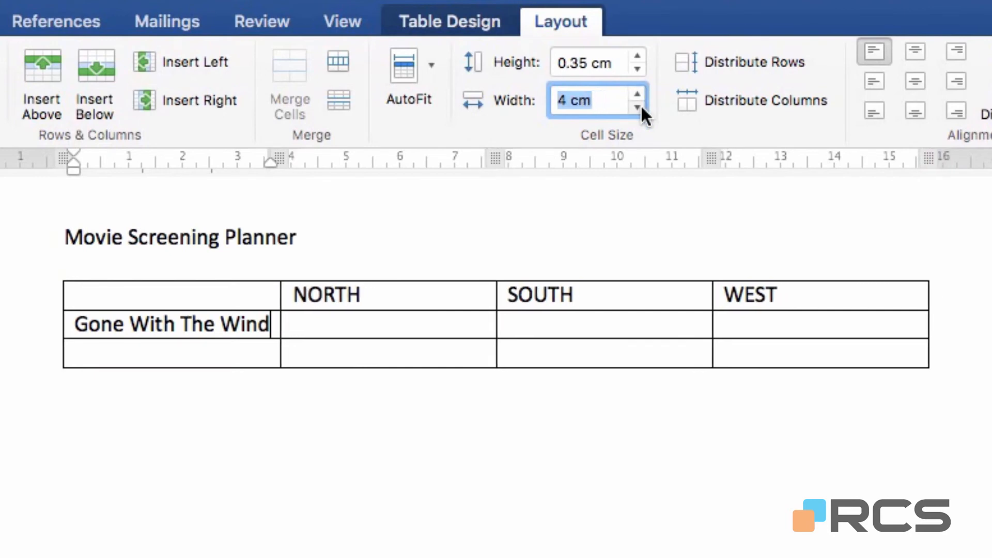
{"action": "left_click", "coordinate": [641, 107]}
{"action": "left_click", "coordinate": [641, 107]}
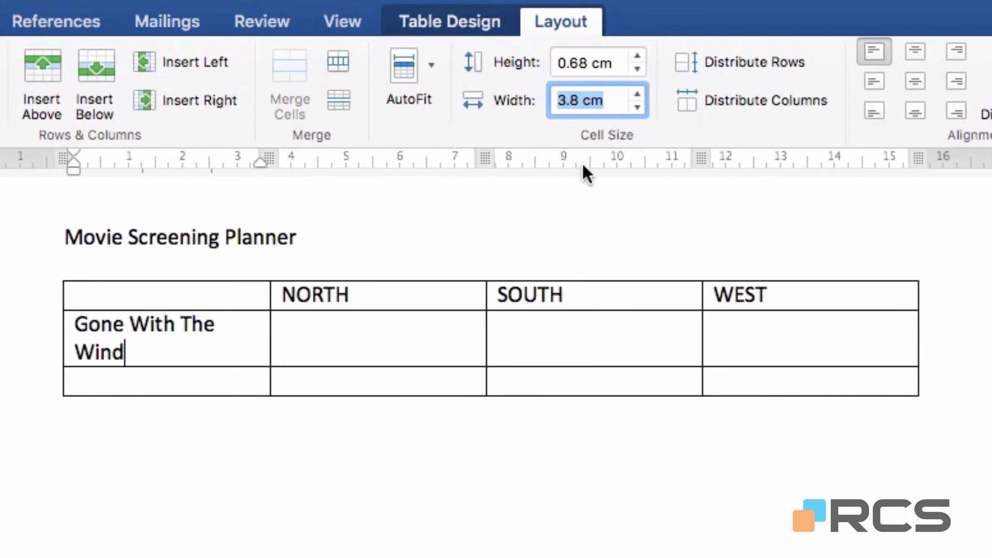
{"action": "double_click", "coordinate": [270, 332]}
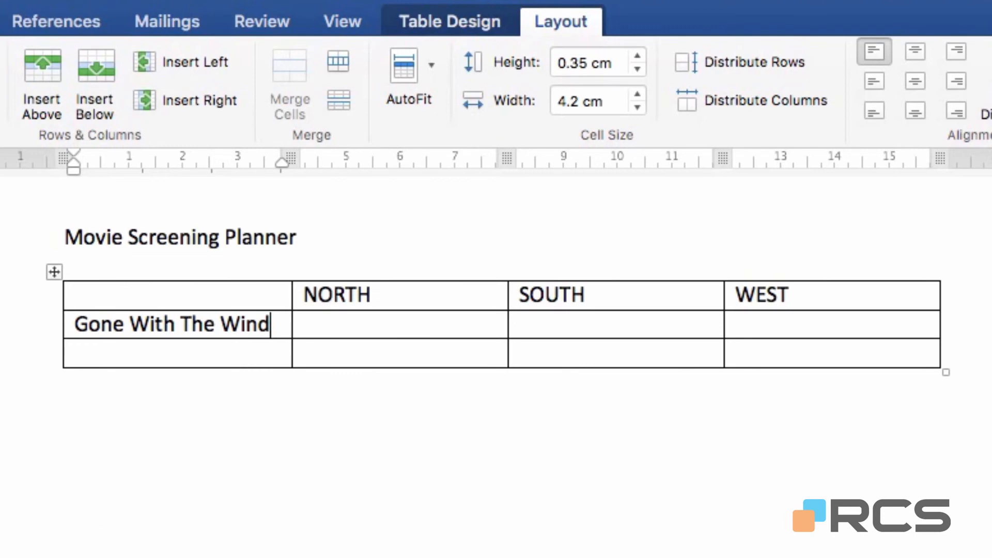
Insert a second table with 3 columns and 3 rows, set to AutoFit to contents, one blank line below the planner table.
{"action": "left_click", "coordinate": [65, 383]}
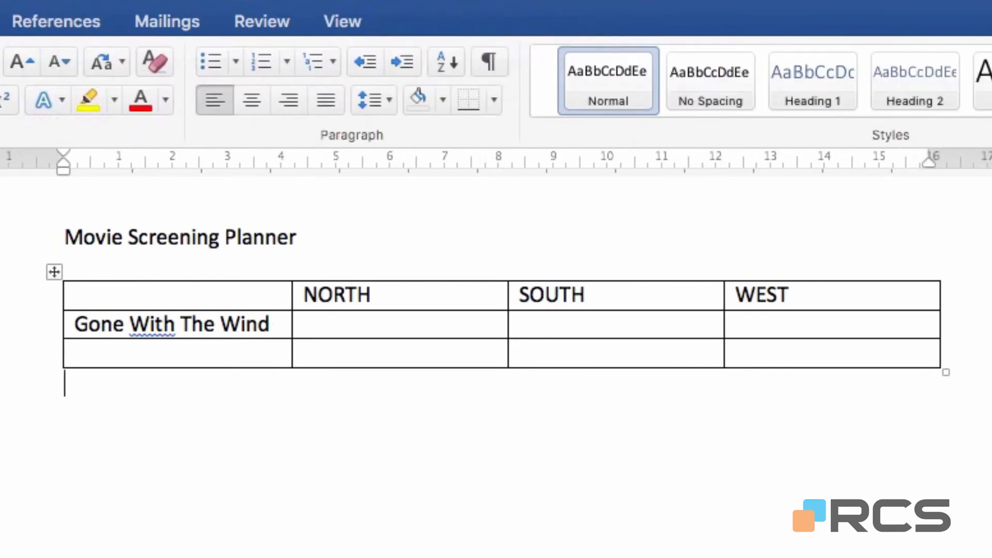
{"action": "key", "text": "Return"}
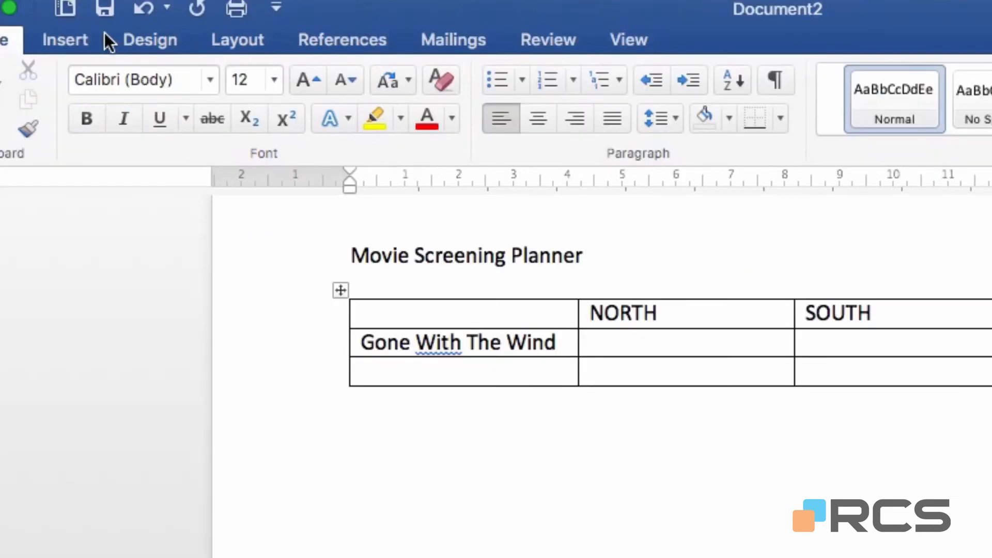
{"action": "left_click", "coordinate": [78, 38]}
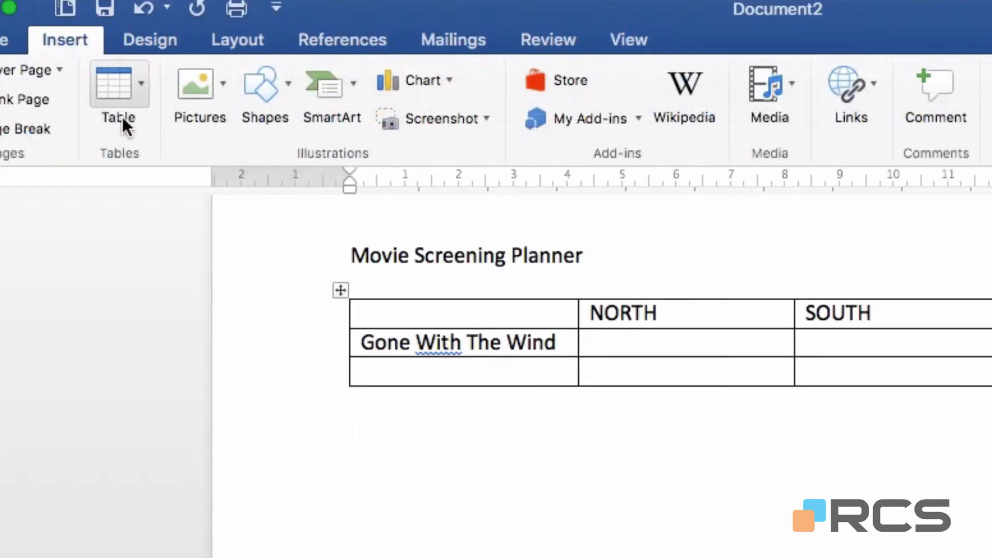
{"action": "left_click", "coordinate": [143, 91]}
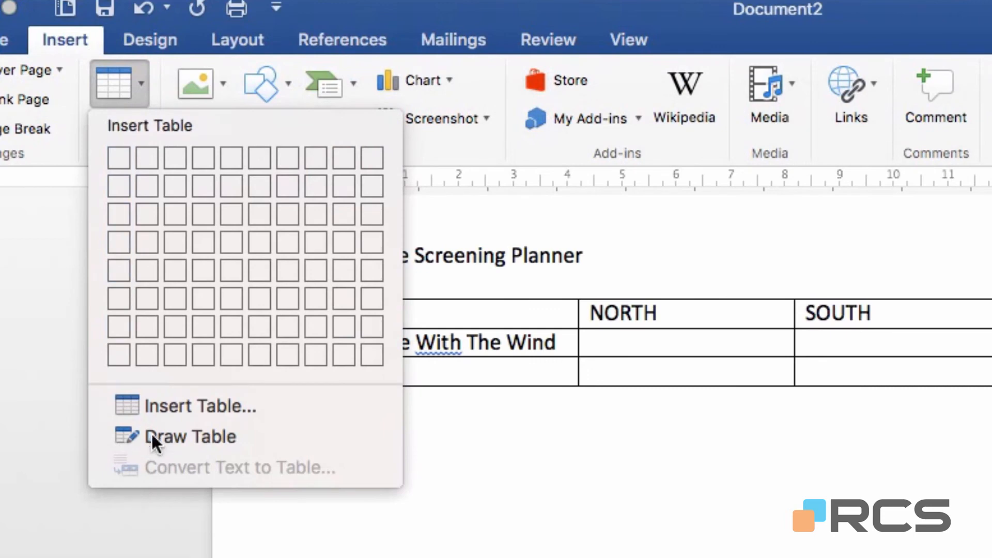
{"action": "left_click", "coordinate": [258, 405]}
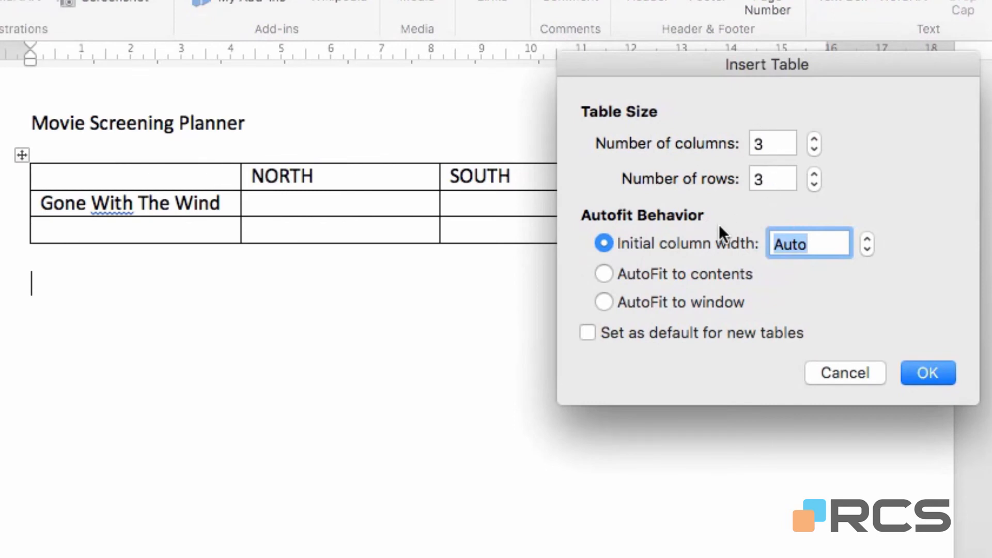
{"action": "left_click", "coordinate": [599, 274]}
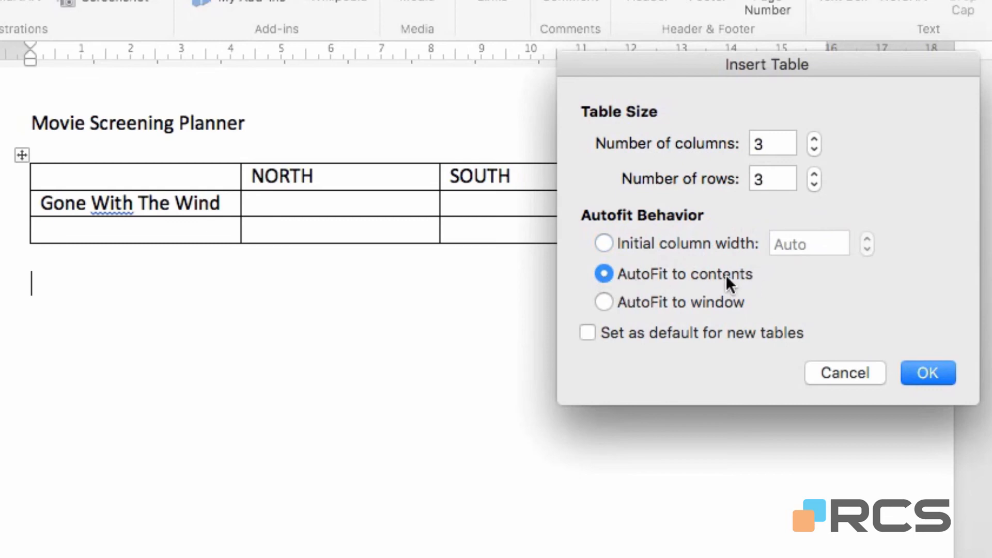
{"action": "left_click", "coordinate": [935, 367]}
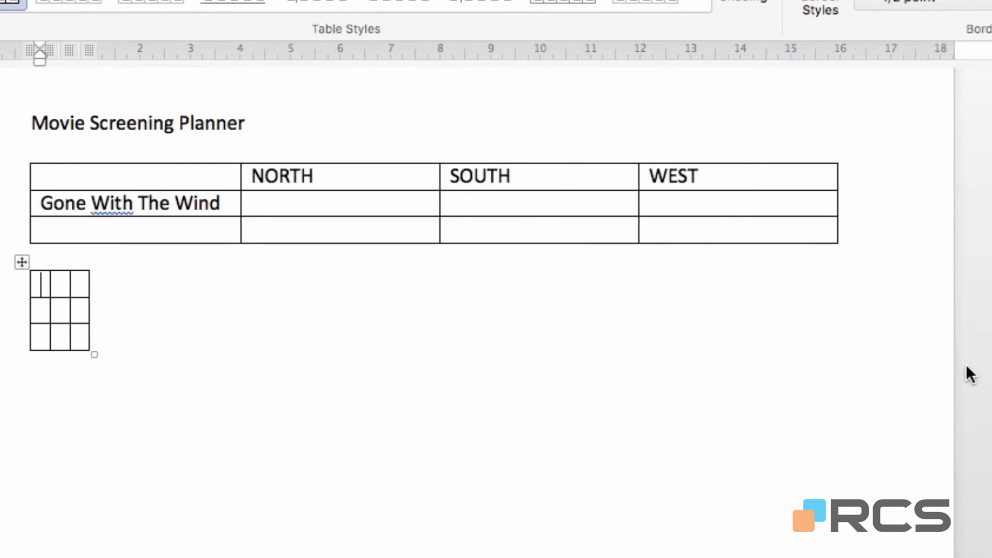
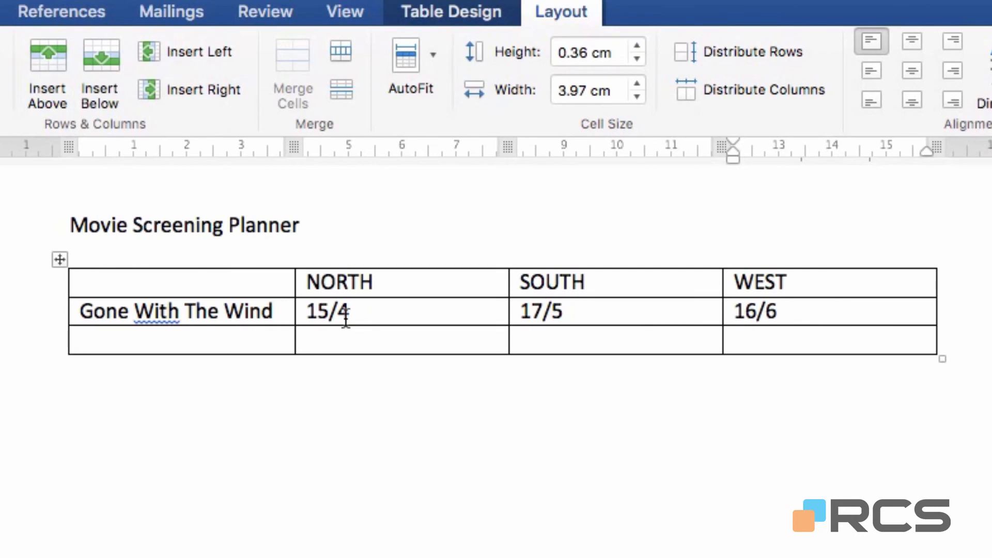
Fill the third row with The Wizard of Oz and the dates 20/4 for NORTH, 28/5 for SOUTH and 23/6 for WEST.
{"action": "key", "text": "Tab"}
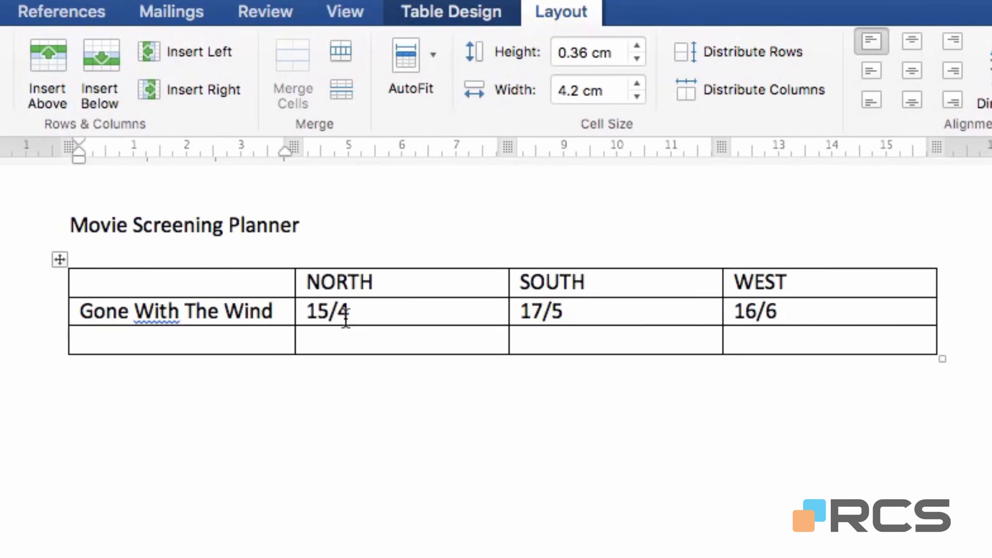
{"action": "type", "text": "The W"}
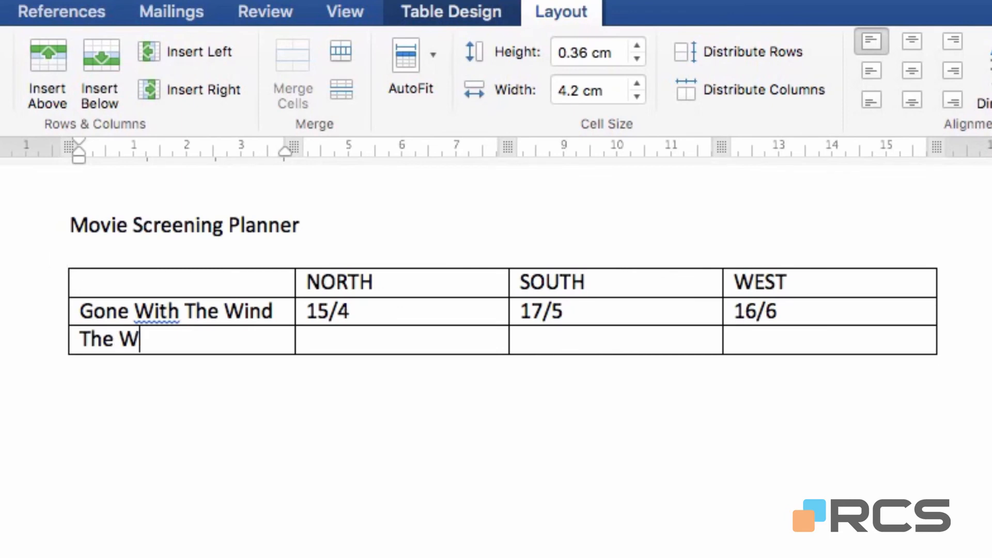
{"action": "type", "text": "izard of"}
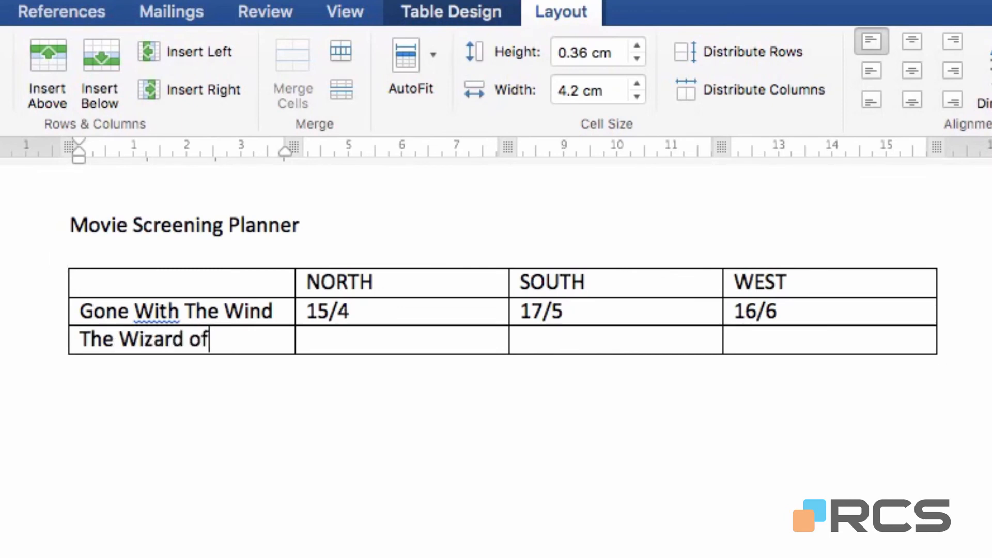
{"action": "type", "text": " Oz"}
{"action": "key", "text": "Tab"}
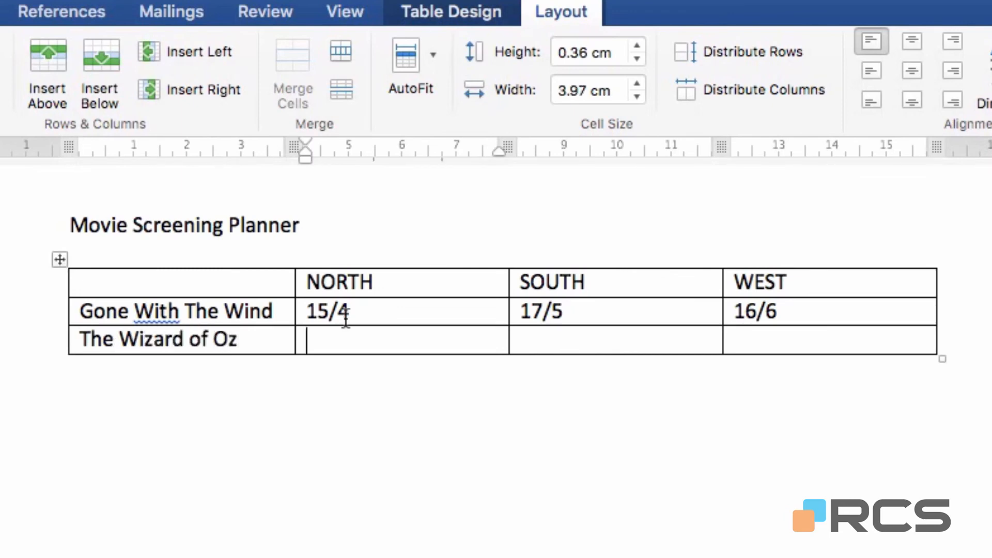
{"action": "type", "text": "20/4"}
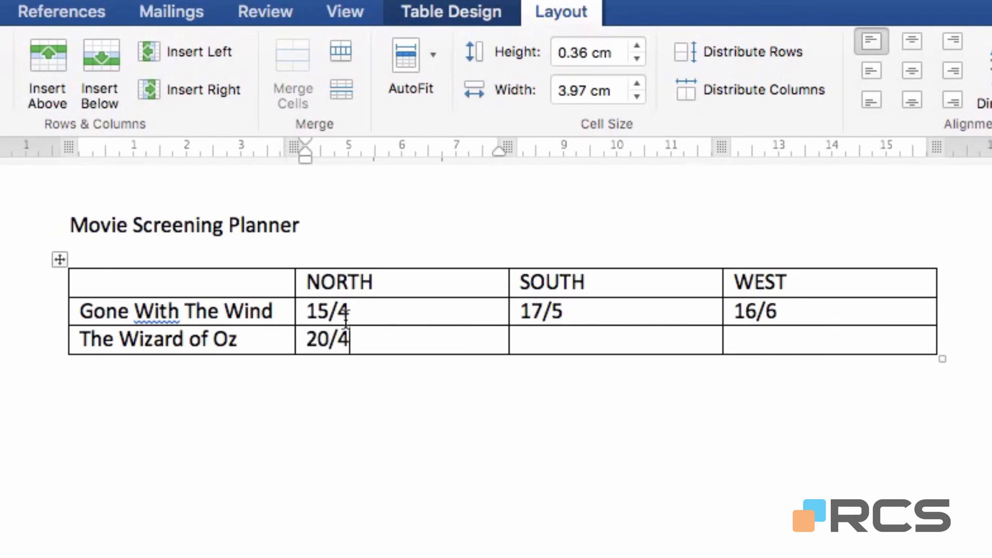
{"action": "key", "text": "Tab"}
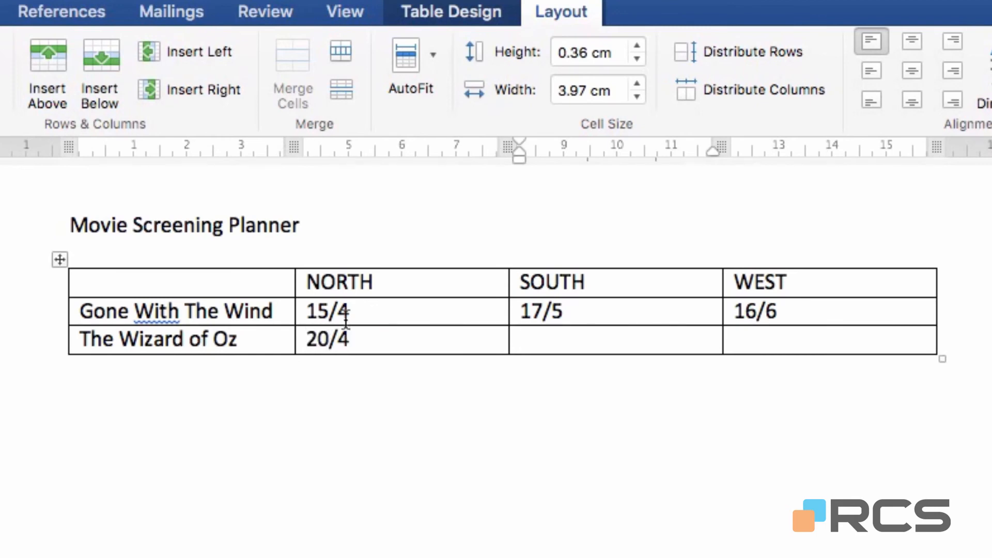
{"action": "type", "text": "28/5"}
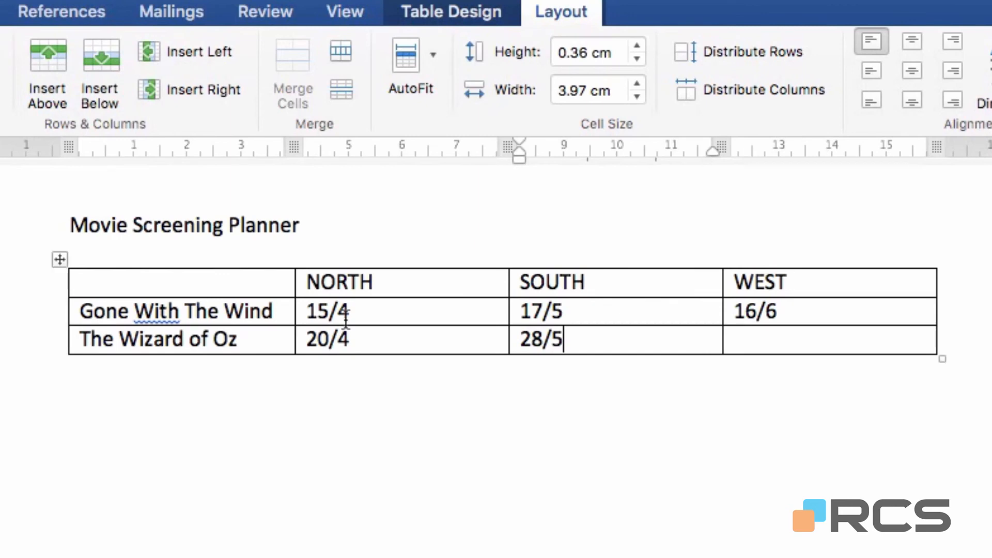
{"action": "key", "text": "Tab"}
{"action": "type", "text": "23/6"}
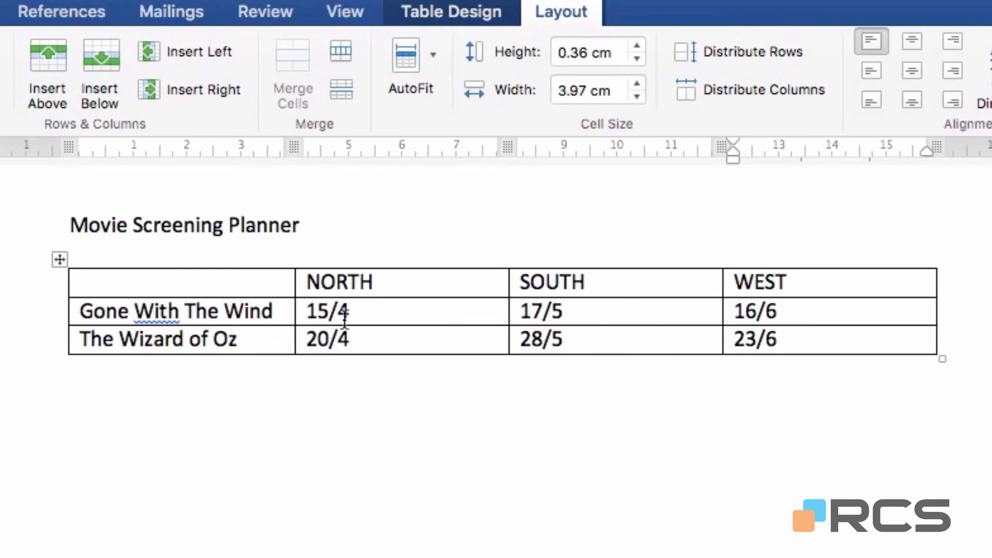
Add a row at the table's end and fill it with Casablanca and the dates 16/5, 5/6 and 30/6.
{"action": "key", "text": "Tab"}
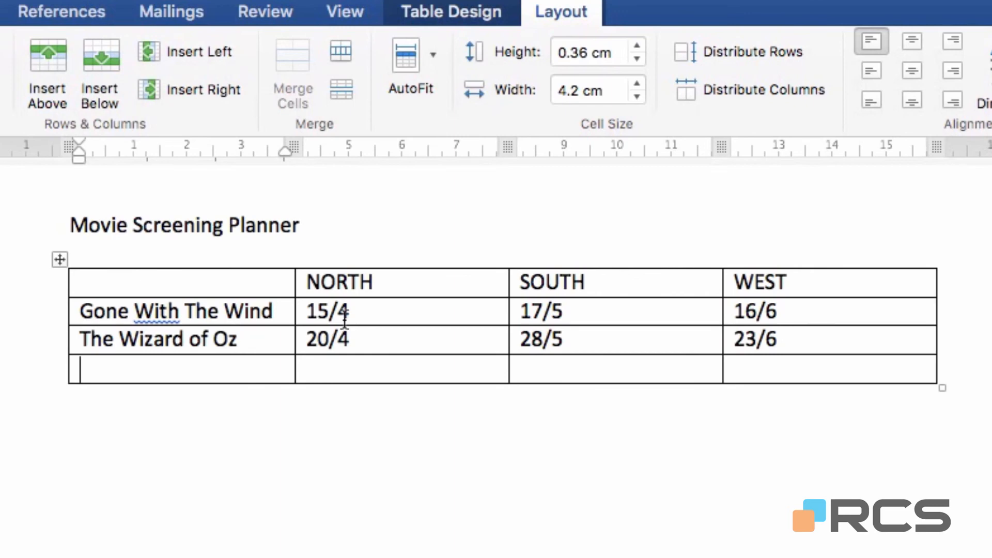
{"action": "type", "text": "C"}
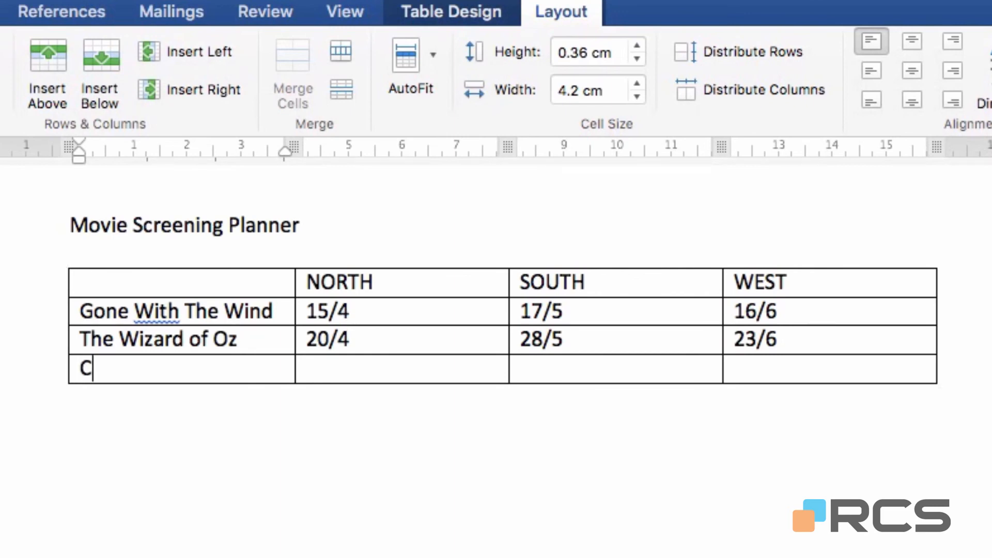
{"action": "type", "text": "asablanca"}
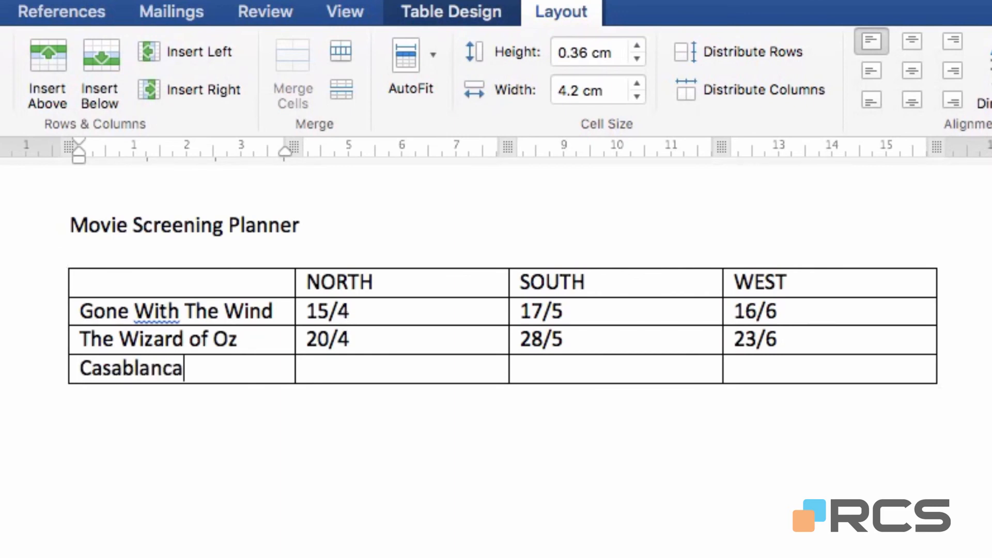
{"action": "key", "text": "Tab"}
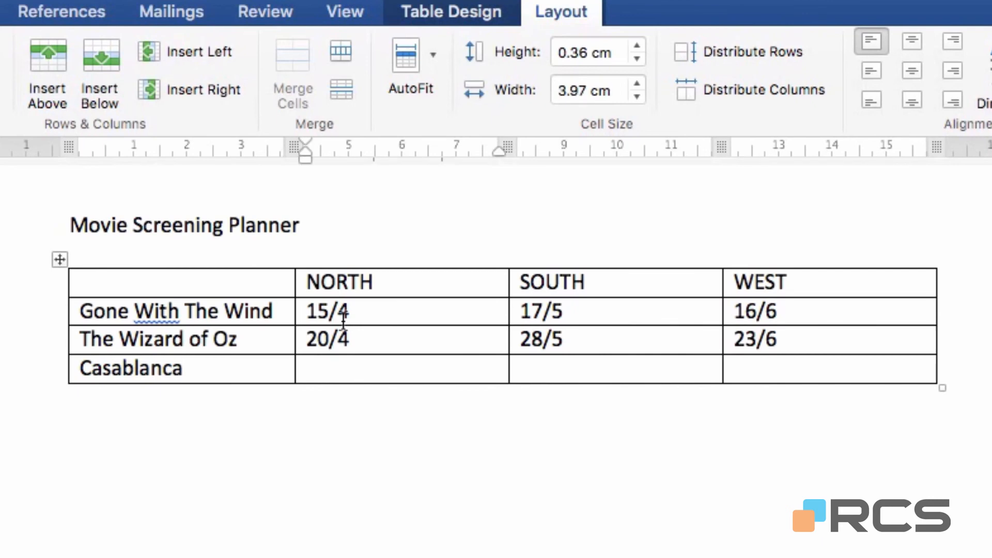
{"action": "type", "text": "16/5"}
{"action": "key", "text": "Tab"}
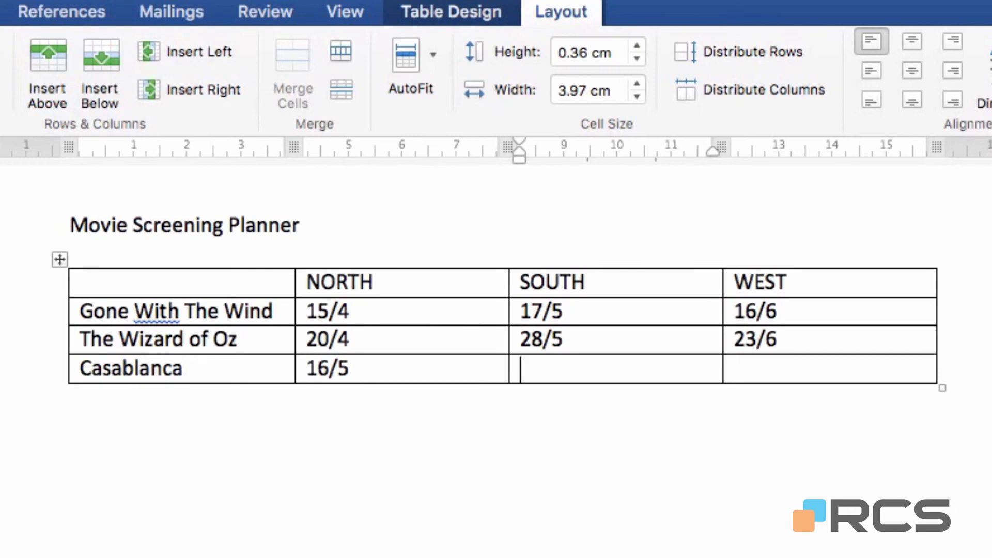
{"action": "type", "text": "5"}
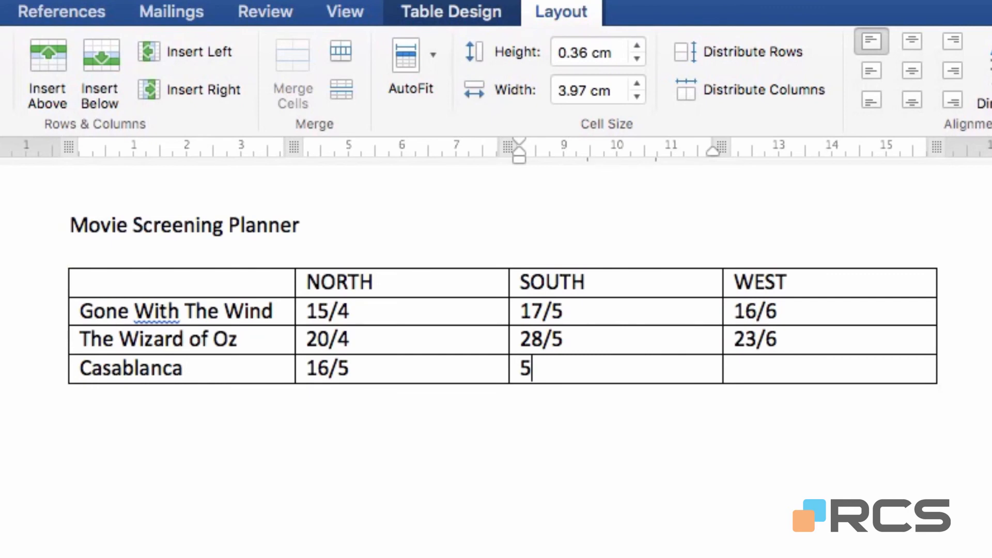
{"action": "type", "text": "/6"}
{"action": "key", "text": "Tab"}
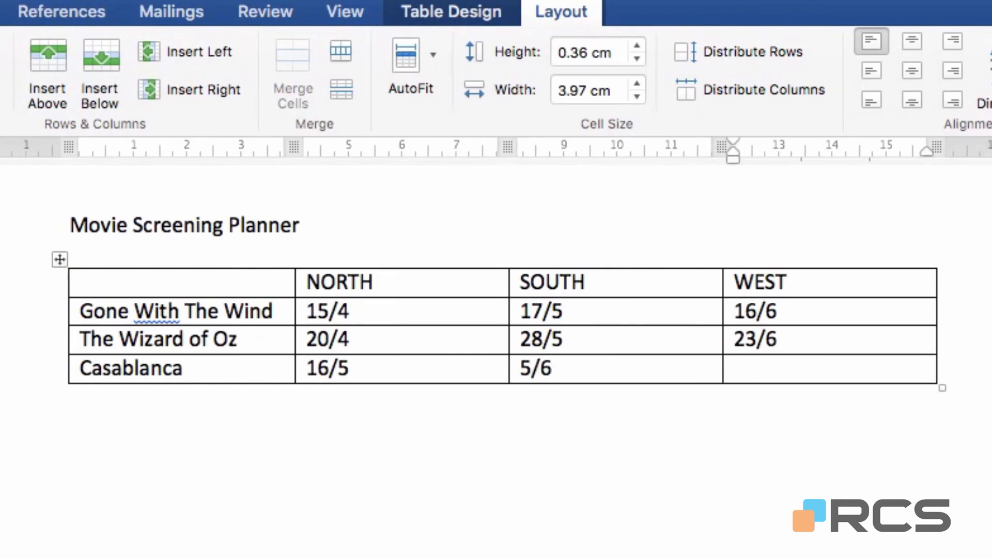
{"action": "type", "text": "30/6"}
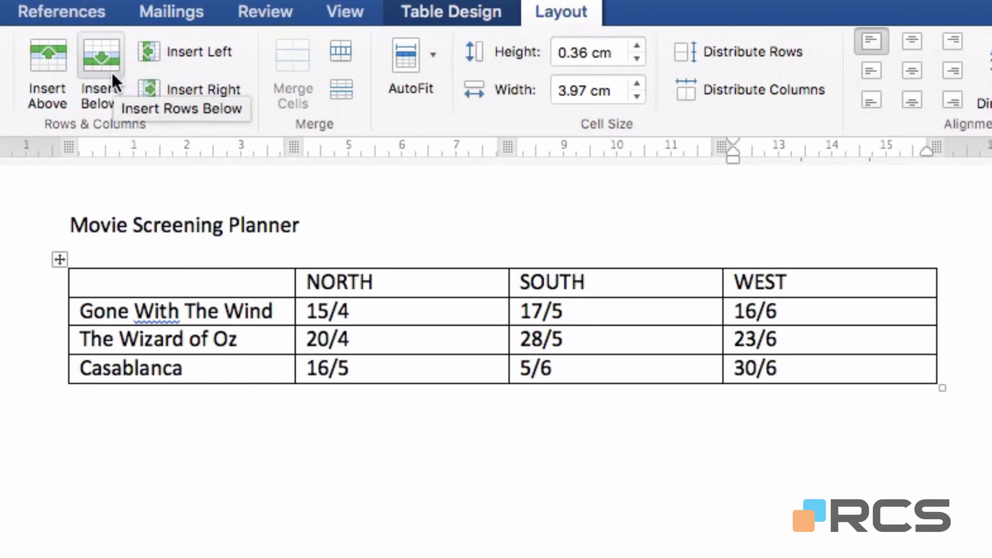
Insert an empty row above the Casablanca row and place the cursor in its first cell.
{"action": "left_click", "coordinate": [44, 48]}
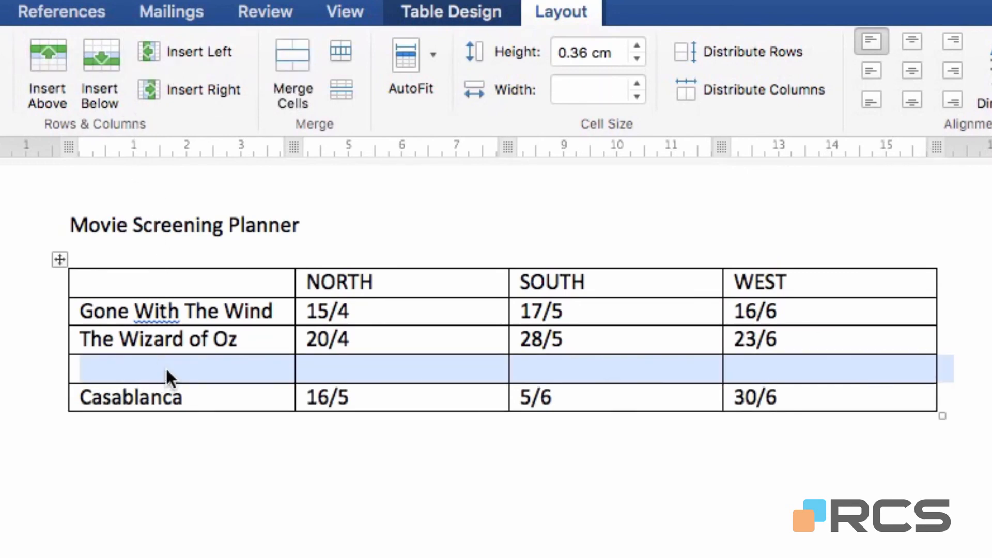
{"action": "left_click", "coordinate": [270, 373]}
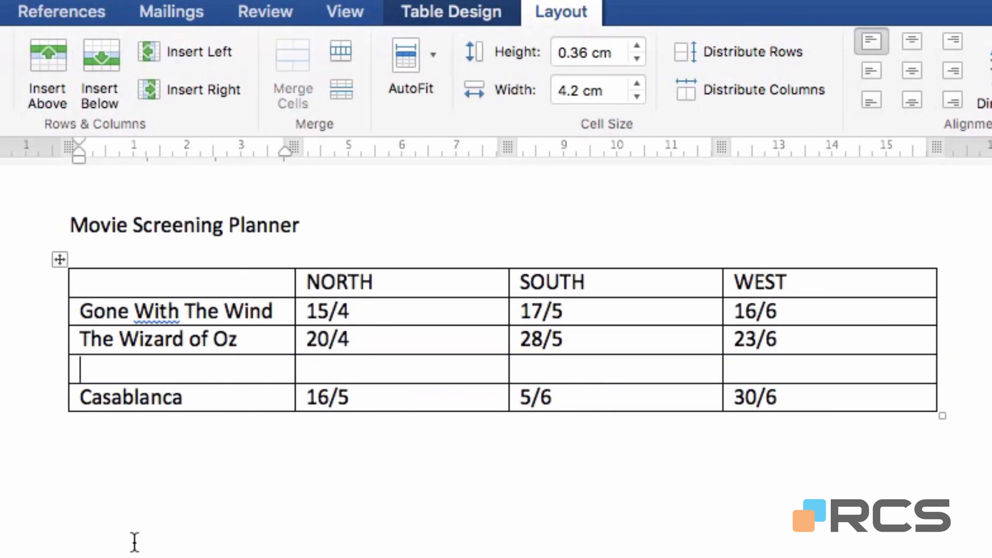
Enter High Noon in the first cell of the empty row and insert a blank column between SOUTH and WEST.
{"action": "type", "text": "High Noo"}
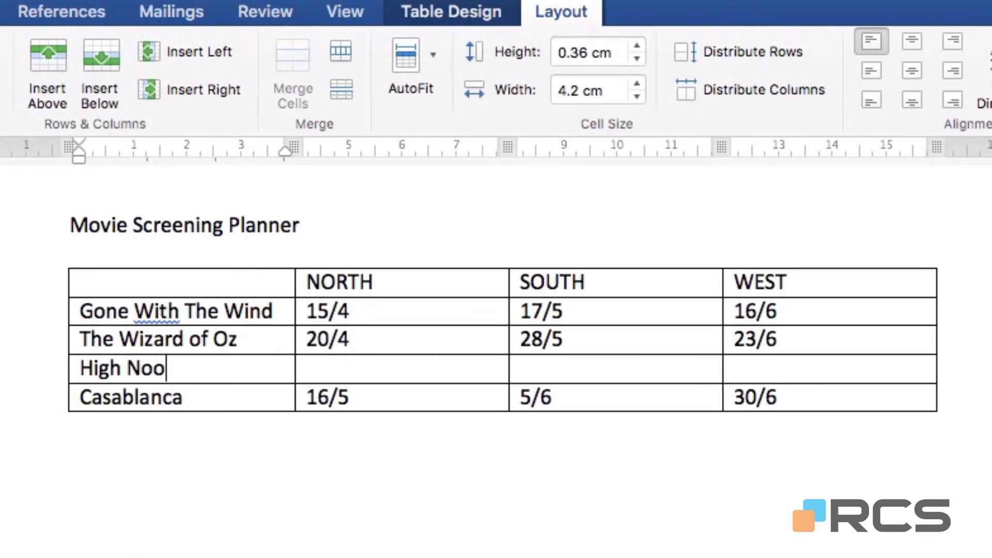
{"action": "type", "text": "n"}
{"action": "key", "text": "Tab"}
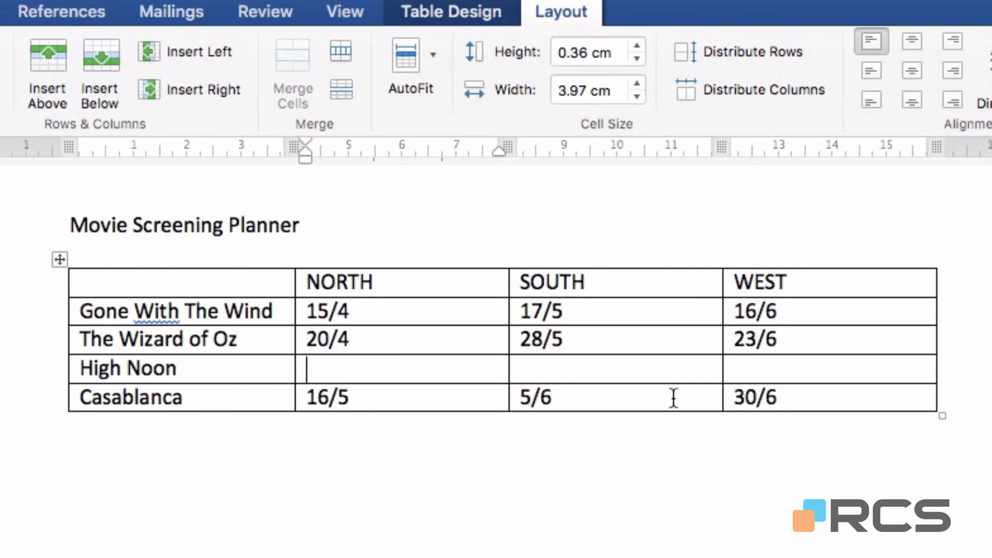
{"action": "left_click", "coordinate": [816, 307]}
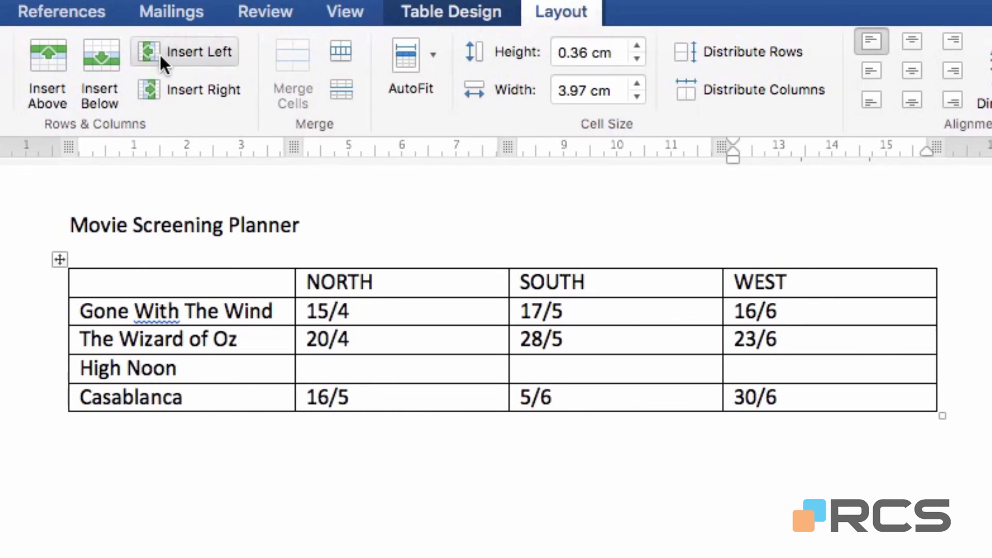
{"action": "left_click", "coordinate": [204, 53]}
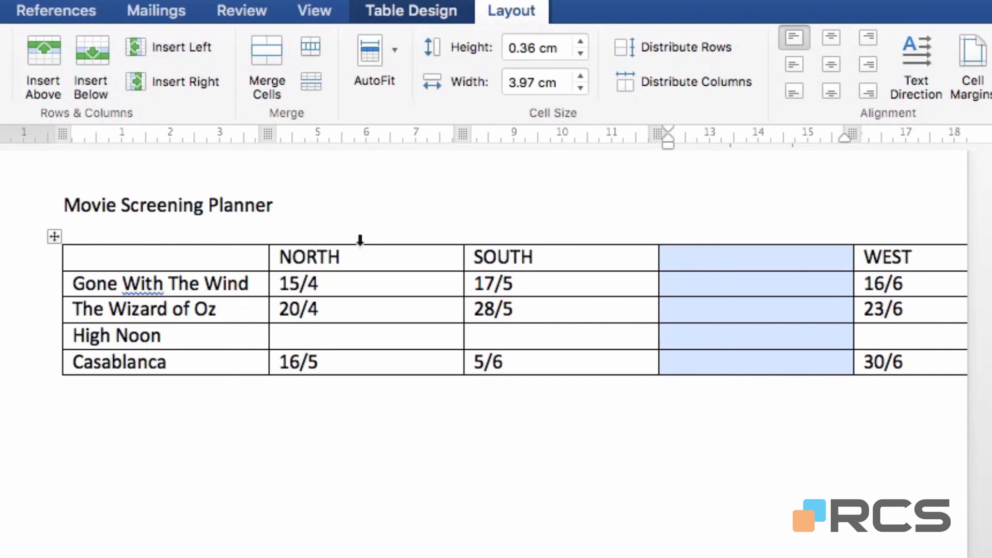
Set the width of all columns from NORTH to WEST, including the blank one, to 2.6 cm.
{"action": "left_click_drag", "start_coordinate": [360, 241], "coordinate": [893, 257]}
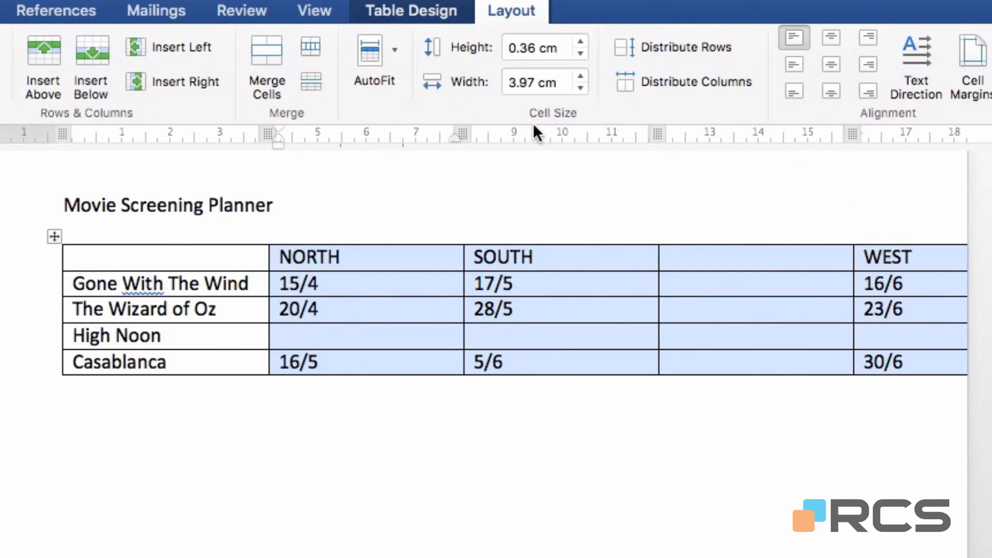
{"action": "left_click", "coordinate": [580, 88]}
{"action": "left_click", "coordinate": [581, 88]}
{"action": "left_click", "coordinate": [580, 88]}
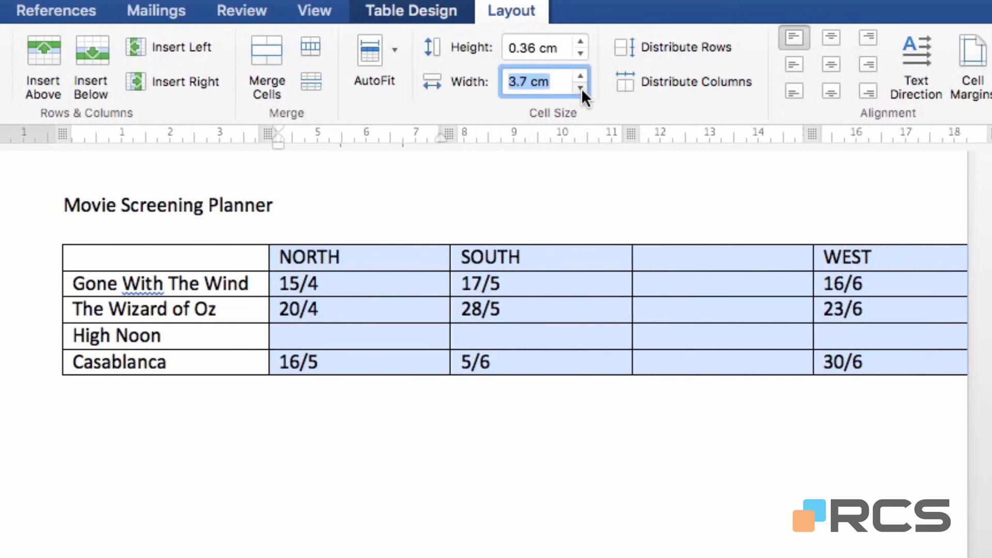
{"action": "left_click", "coordinate": [580, 88]}
{"action": "left_click", "coordinate": [581, 88]}
{"action": "left_click", "coordinate": [580, 88]}
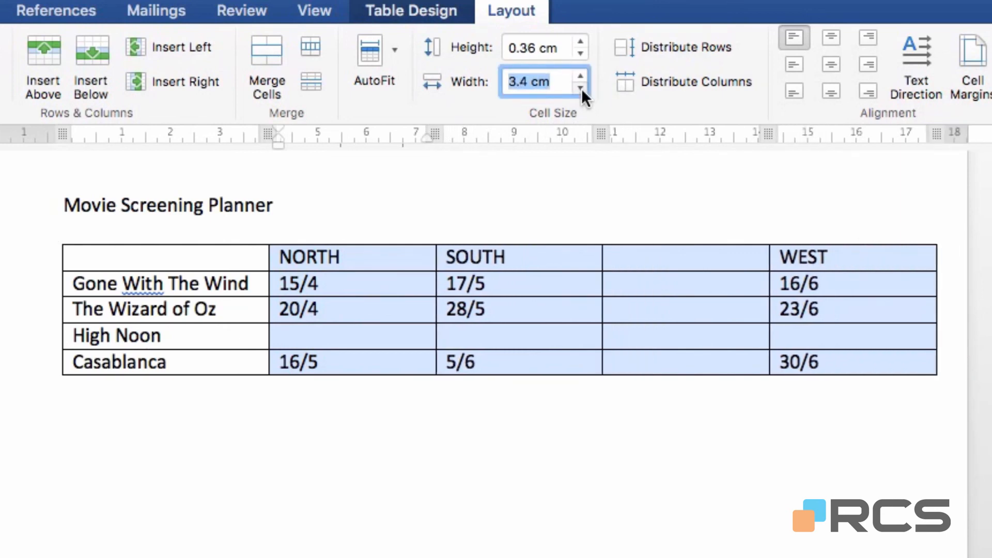
{"action": "left_click", "coordinate": [580, 87]}
{"action": "left_click", "coordinate": [581, 87]}
{"action": "left_click", "coordinate": [580, 87]}
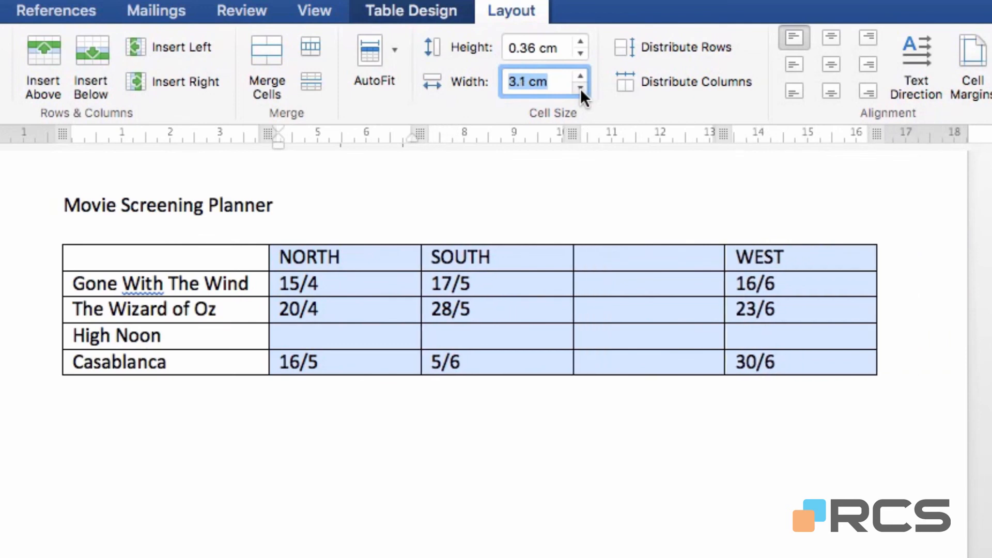
{"action": "left_click", "coordinate": [580, 88]}
{"action": "left_click", "coordinate": [581, 88]}
{"action": "left_click", "coordinate": [580, 88]}
{"action": "left_click", "coordinate": [580, 88]}
{"action": "left_click", "coordinate": [580, 88]}
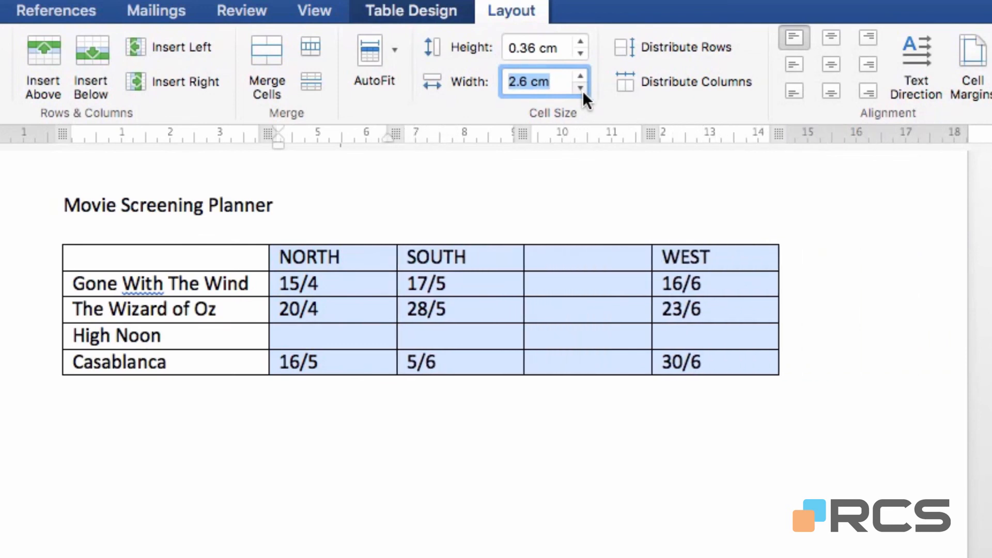
{"action": "left_click", "coordinate": [65, 414]}
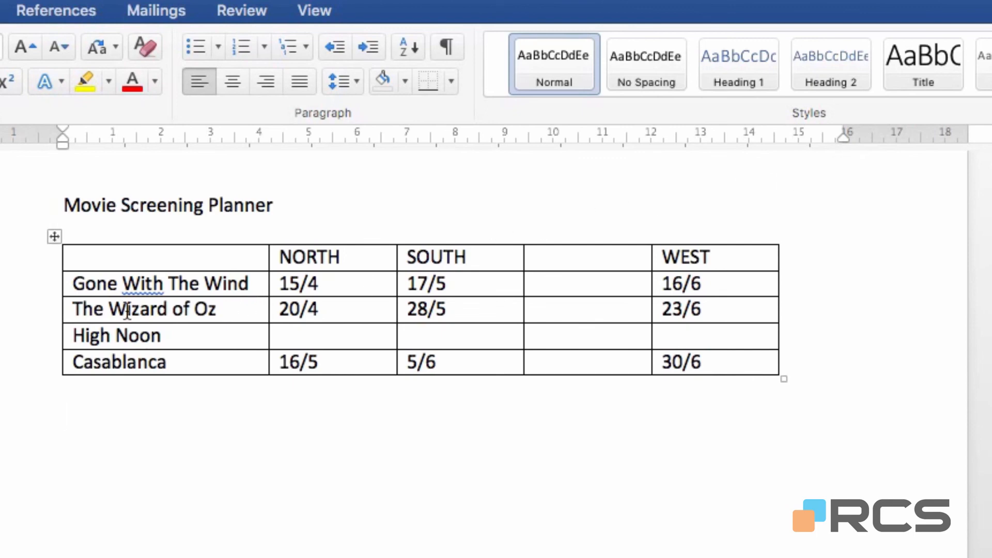
Set all table rows to a height of 0.9 cm and align every cell's text centre left.
{"action": "left_click_drag", "start_coordinate": [24, 261], "coordinate": [9, 368]}
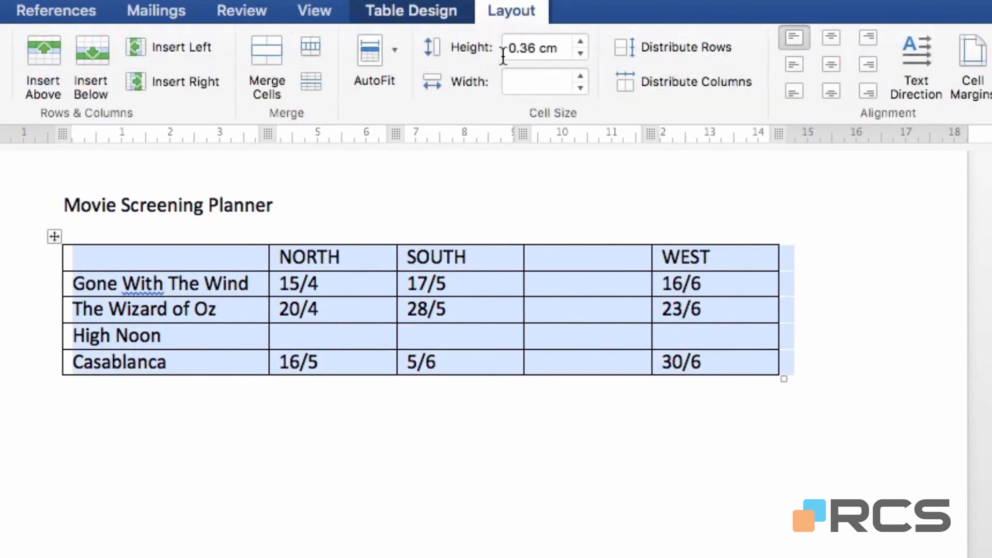
{"action": "left_click", "coordinate": [581, 41]}
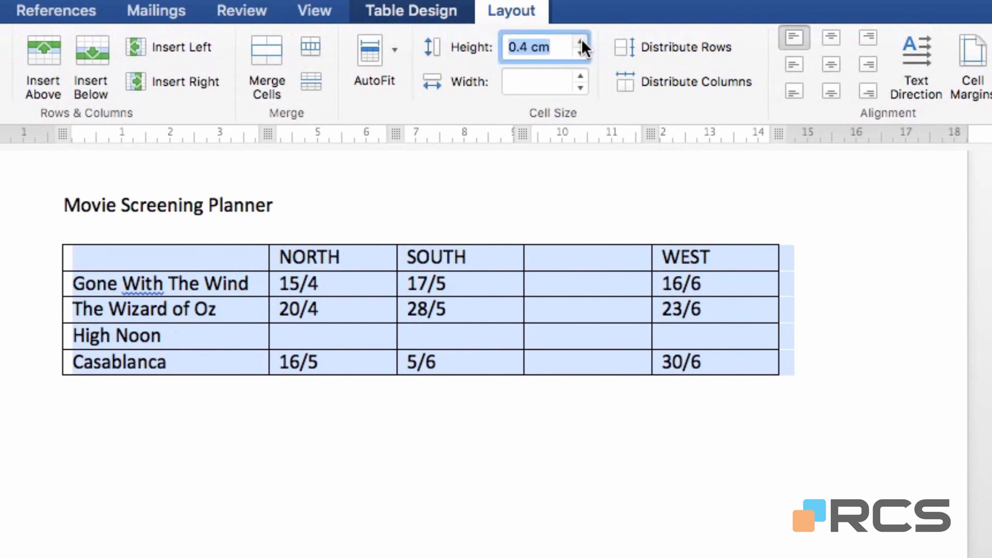
{"action": "left_click", "coordinate": [581, 41]}
{"action": "left_click", "coordinate": [581, 41]}
{"action": "left_click", "coordinate": [580, 41]}
{"action": "left_click", "coordinate": [580, 41]}
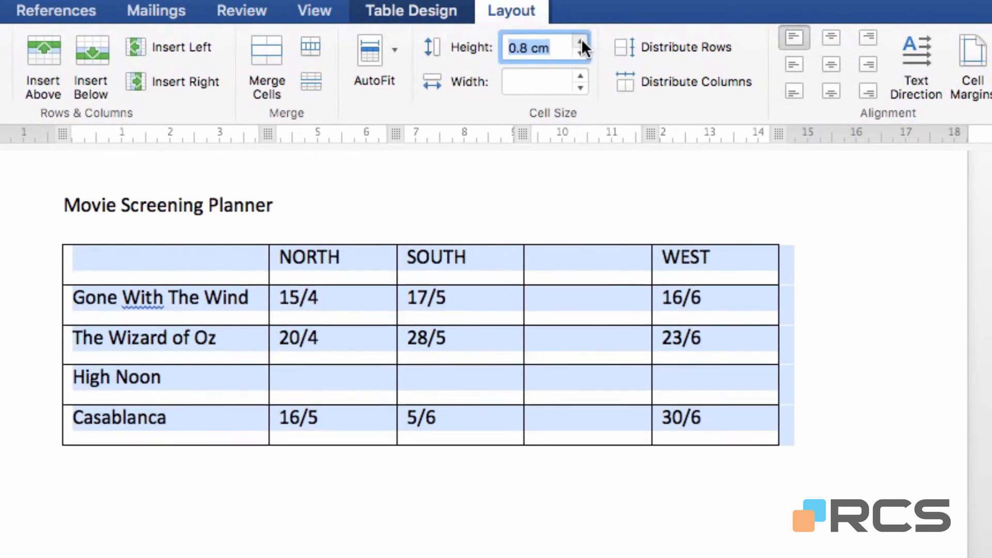
{"action": "left_click", "coordinate": [581, 41]}
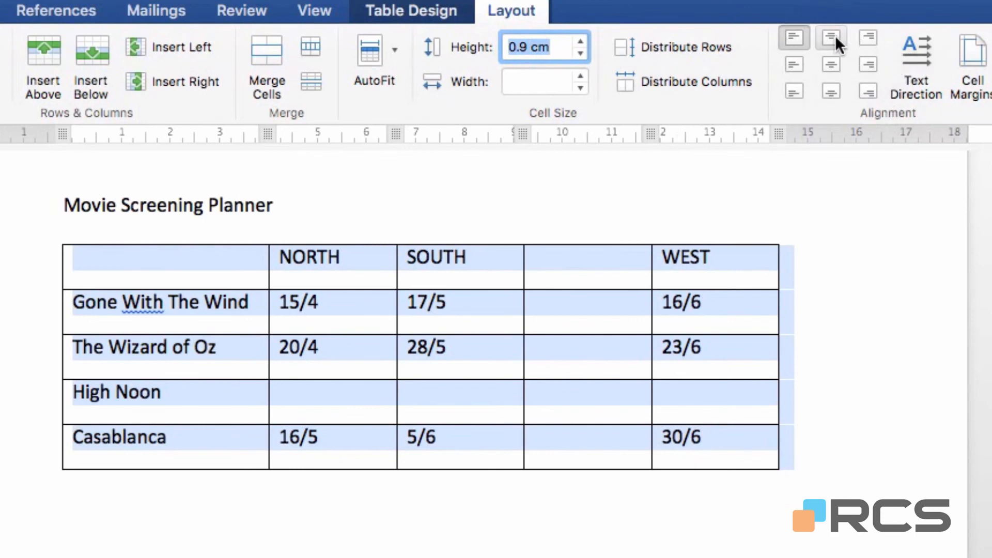
{"action": "left_click", "coordinate": [796, 67]}
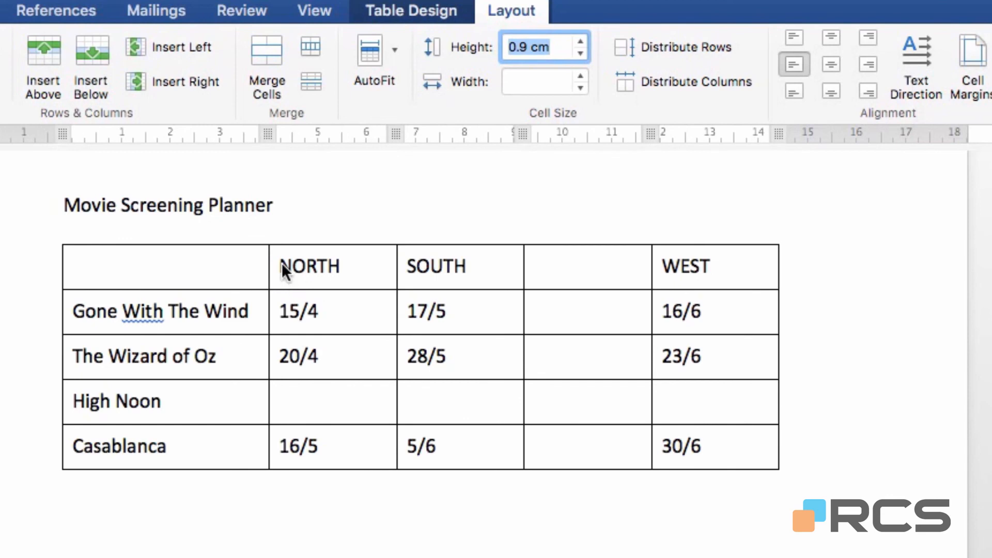
Centre the text horizontally and vertically in all cells from the NORTH column through the WEST column.
{"action": "left_click_drag", "start_coordinate": [283, 269], "coordinate": [704, 445]}
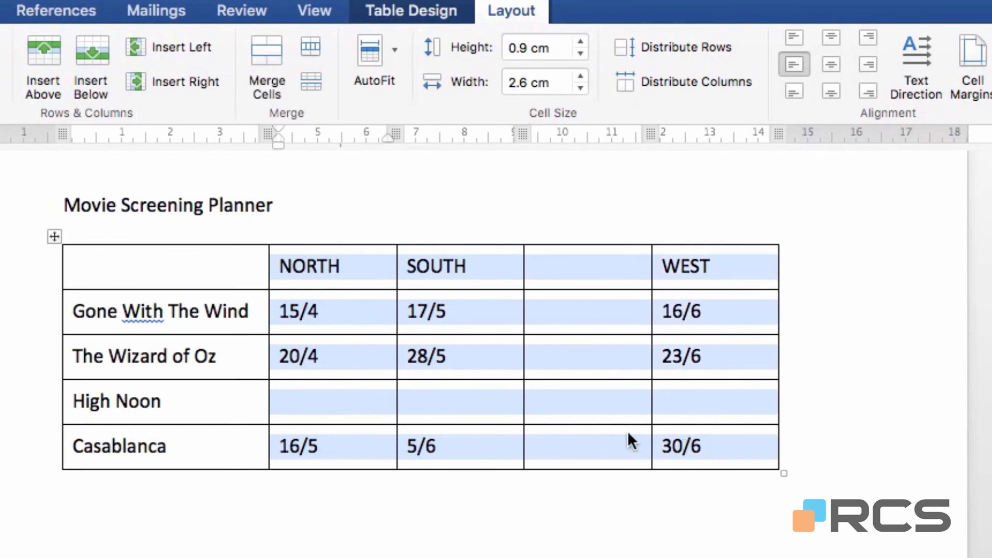
{"action": "left_click", "coordinate": [833, 66]}
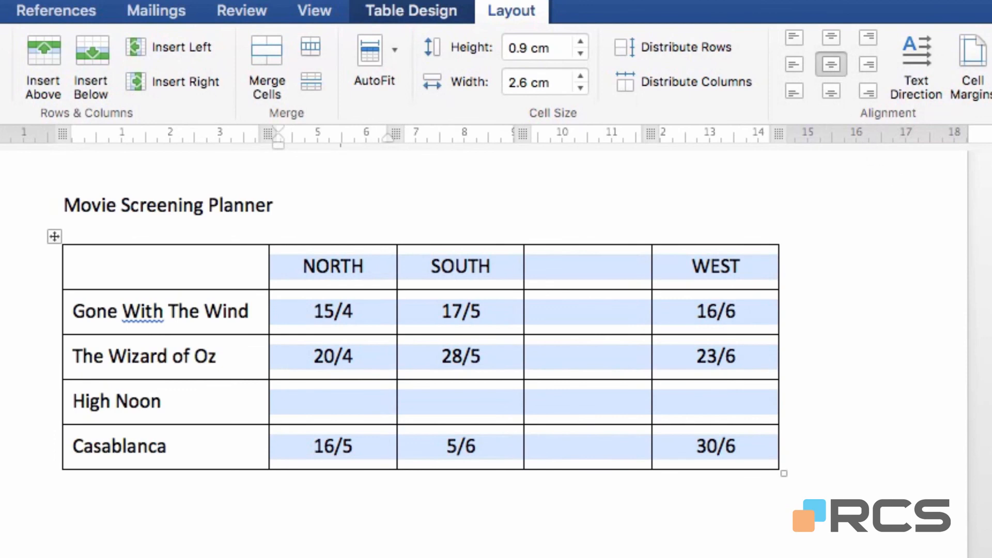
{"action": "left_click", "coordinate": [65, 509]}
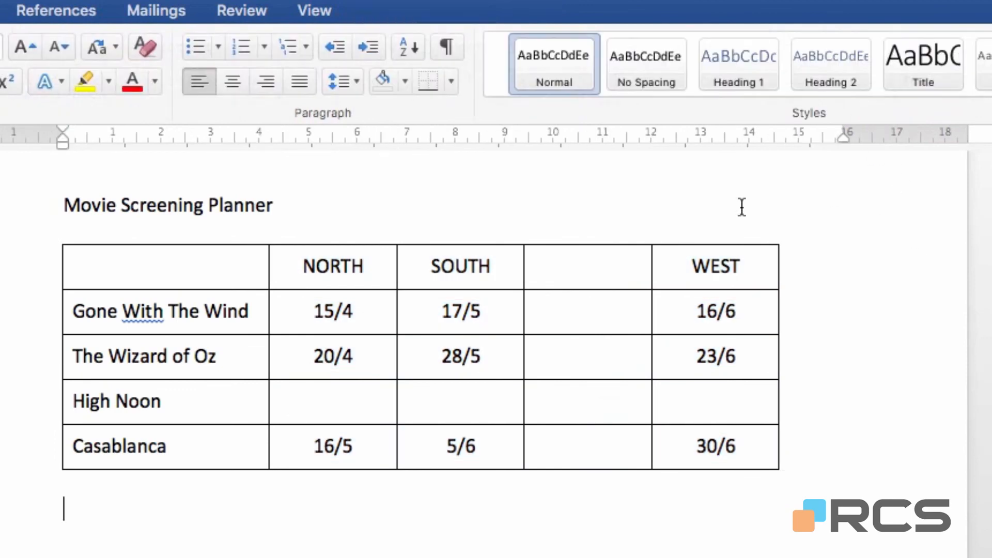
Head the blank column EAST, fill it with 19/4, 25/4, 12/5 and 31/5, and enter 24/4, 1/6 and 29/6 in High Noon's remaining cells.
{"action": "left_click", "coordinate": [587, 266]}
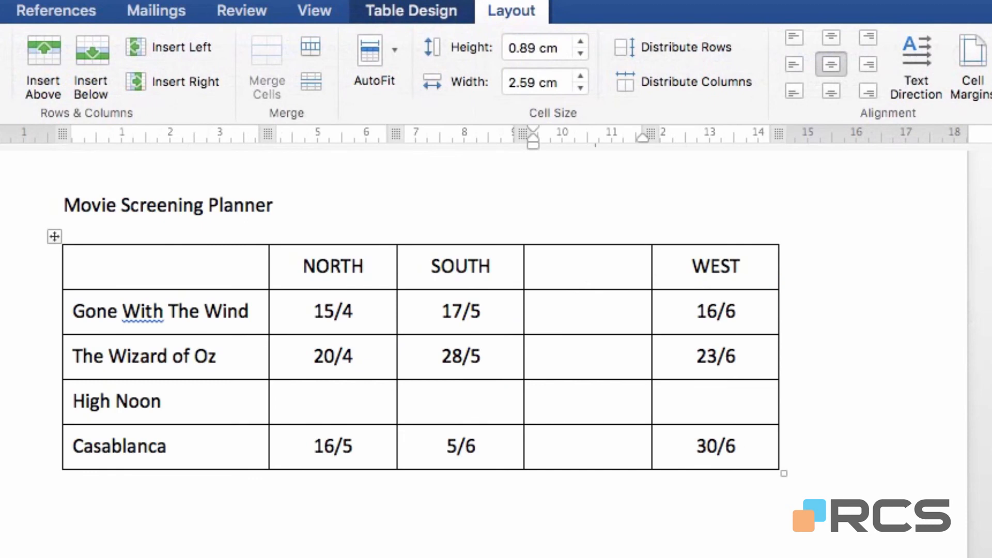
{"action": "type", "text": "EAST"}
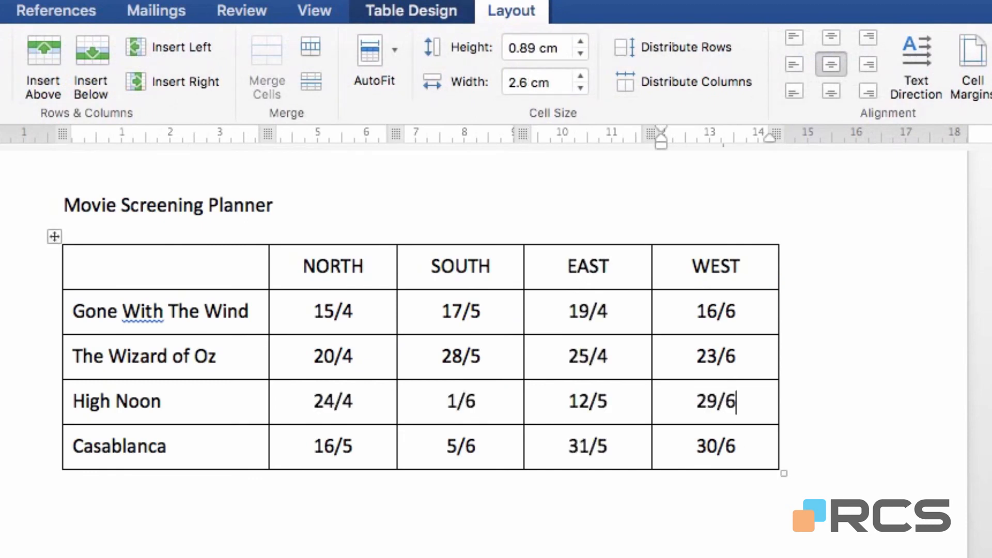